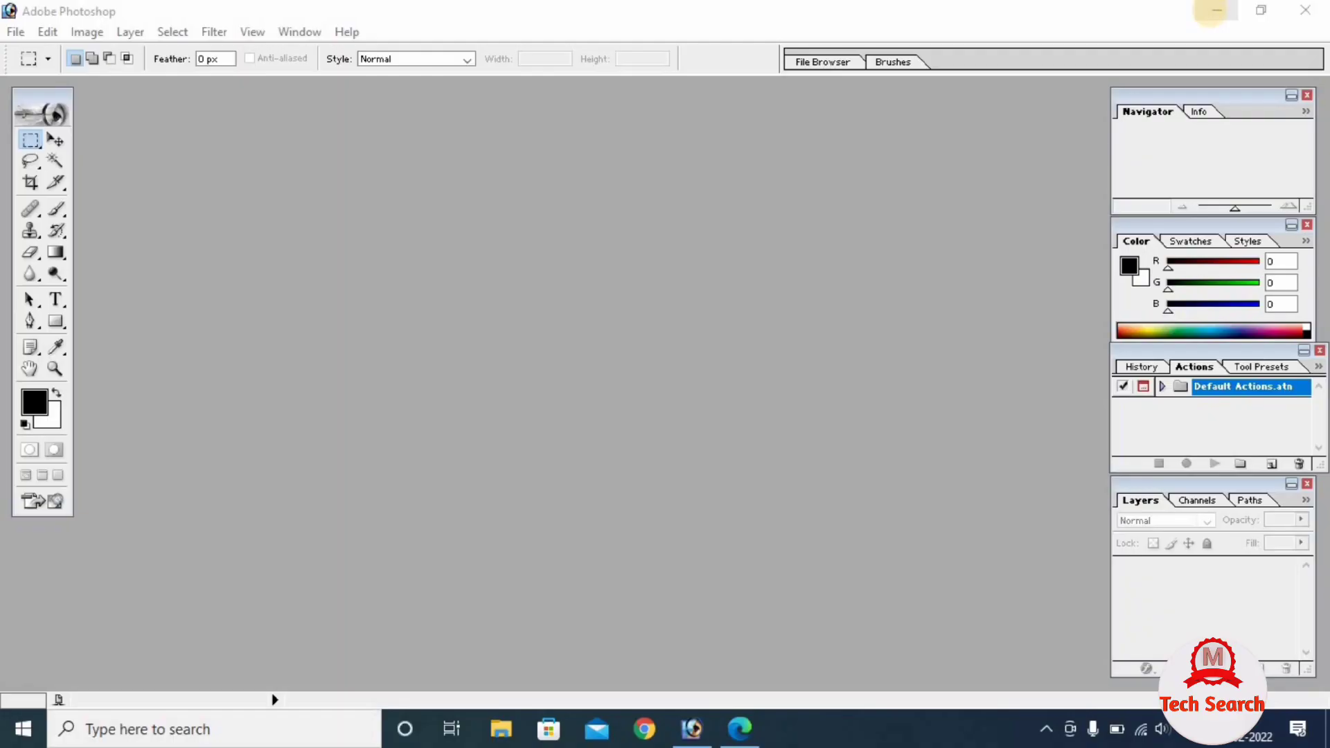
# Minimize Photoshop to reveal the desktop holding the certificate PDF files
pyautogui.click(1210, 10)
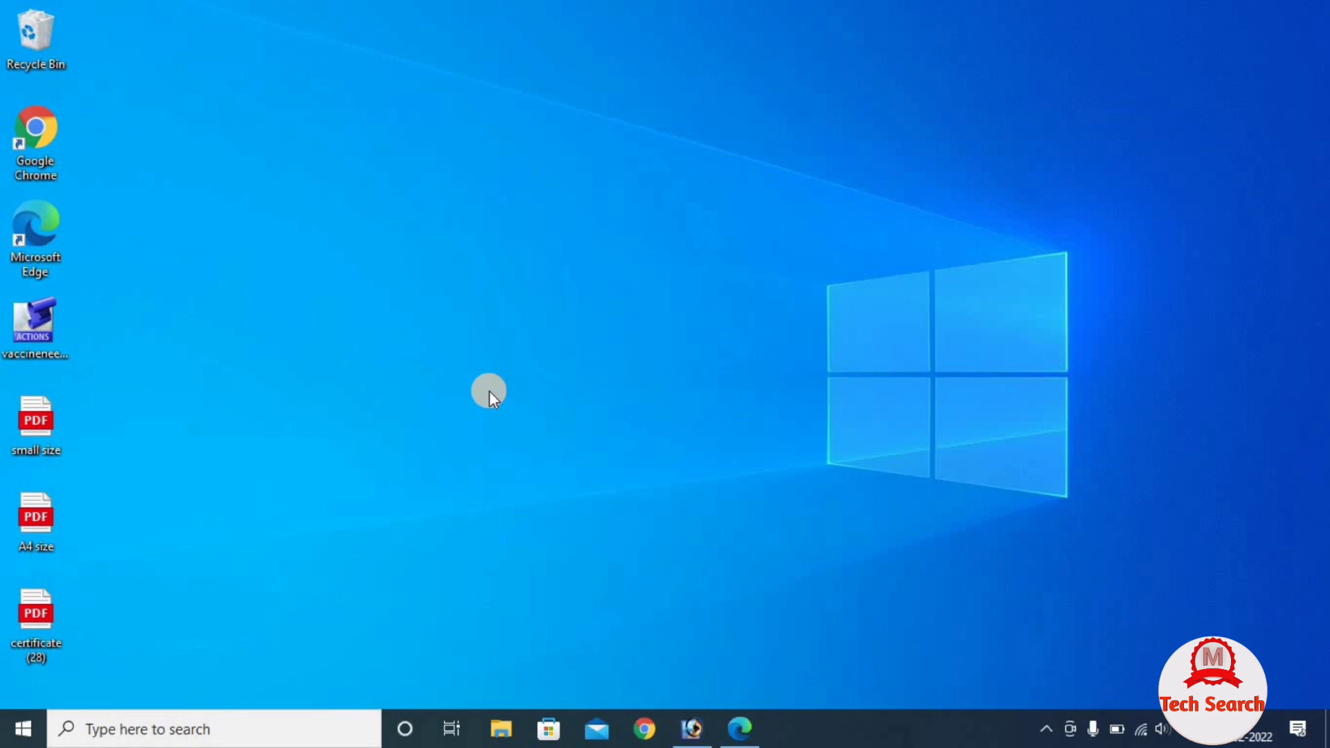
# In Edge, scroll through certificate (28).pdf, then view A4 size.pdf zoomed to 150%
pyautogui.click(741, 729)
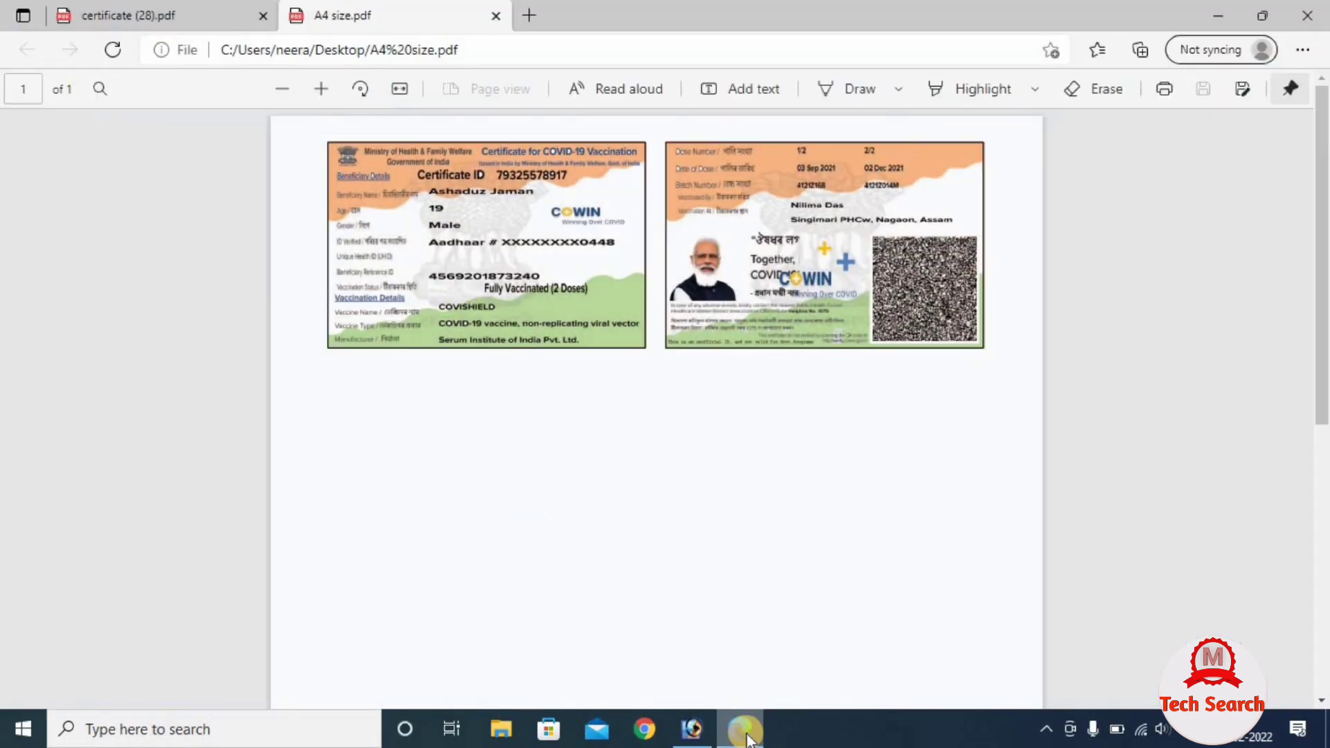
pyautogui.click(138, 14)
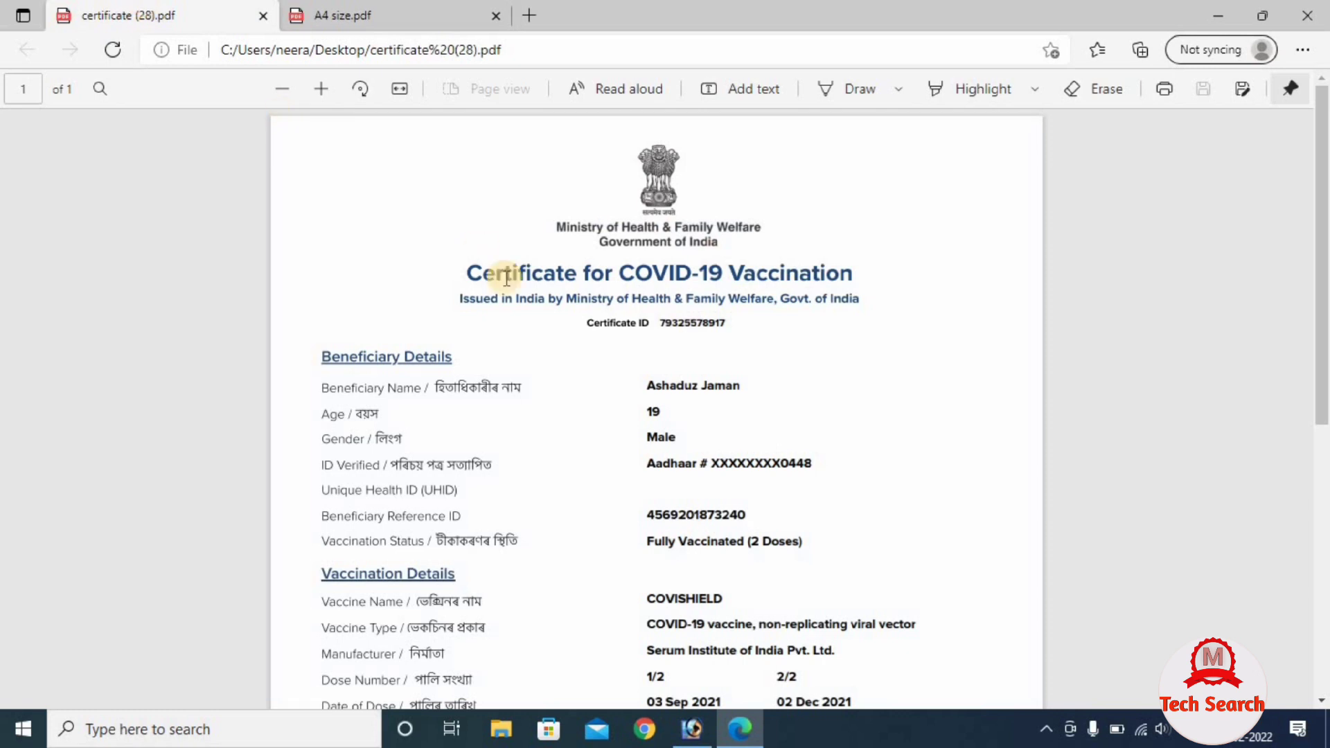
pyautogui.moveTo(1323, 321); pyautogui.dragTo(1324, 489)
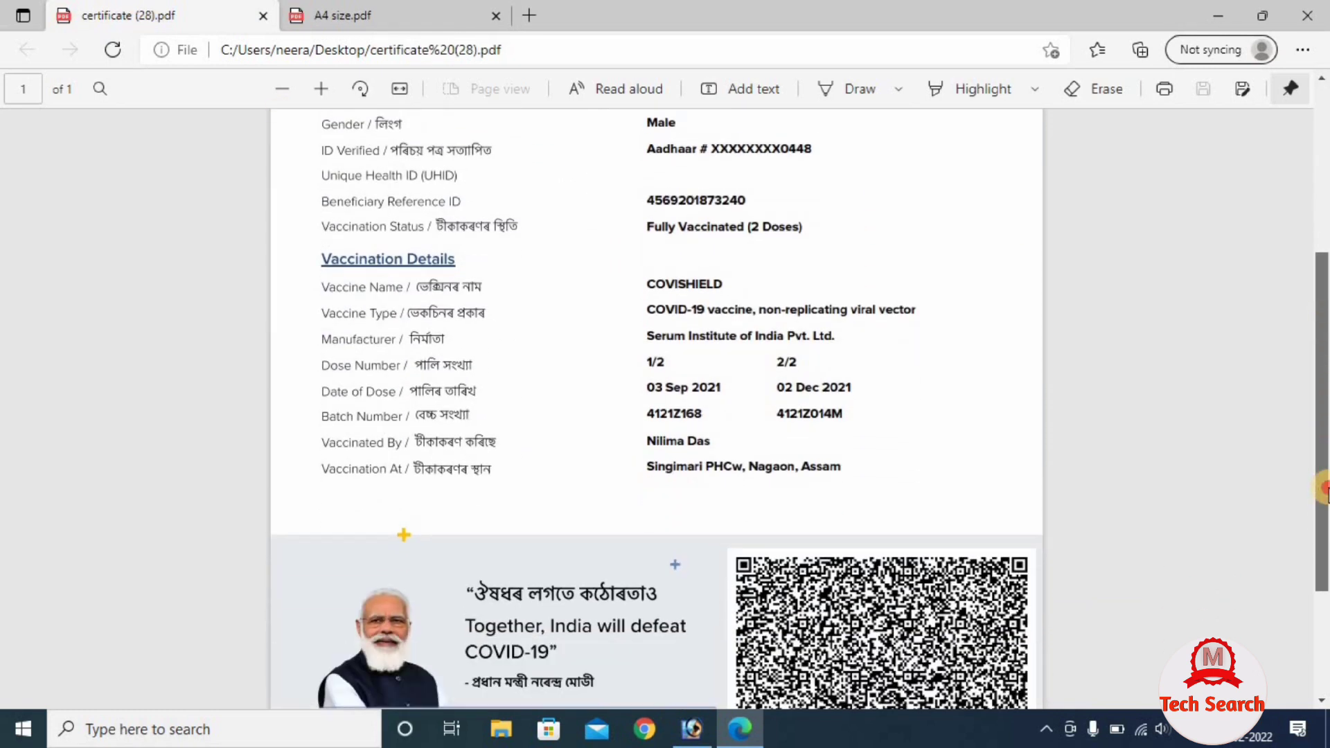
pyautogui.moveTo(1320, 478); pyautogui.dragTo(1306, 410)
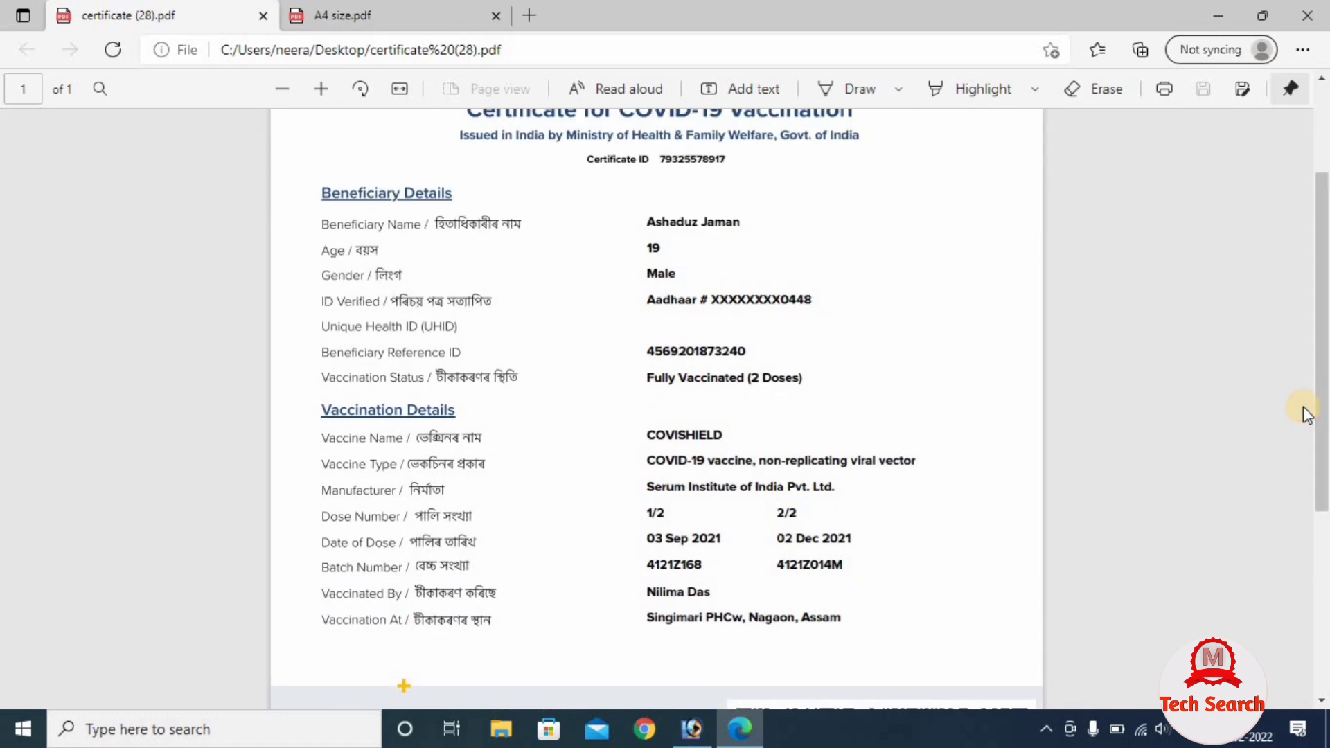
pyautogui.moveTo(1304, 406); pyautogui.dragTo(1324, 320)
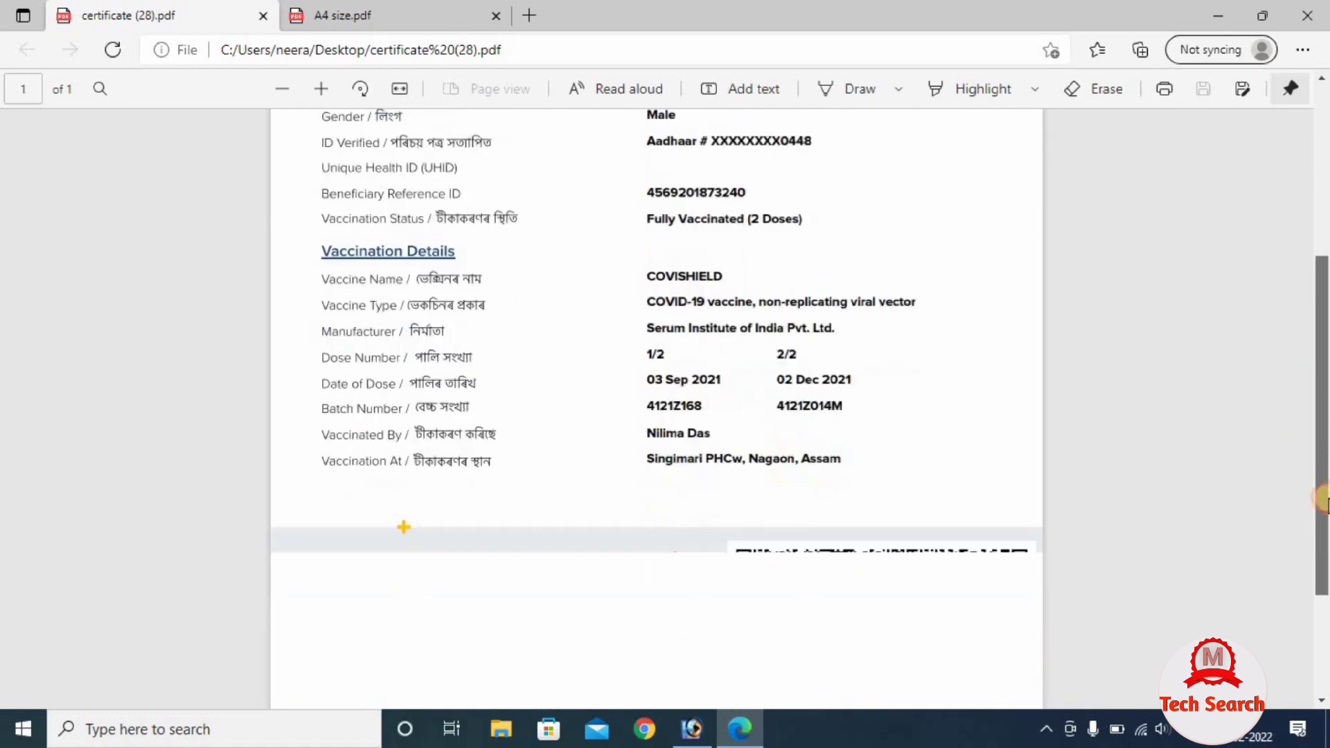
pyautogui.click(376, 15)
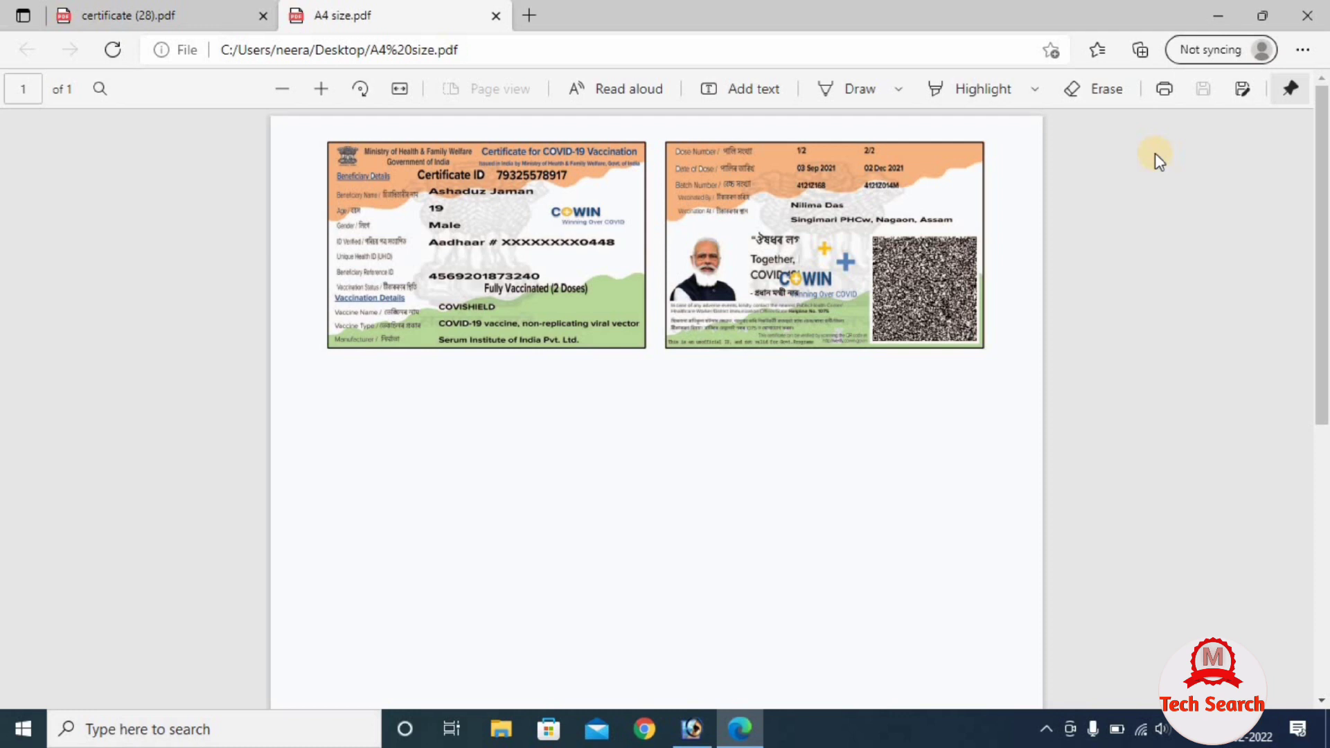
pyautogui.hotkey('ctrl', '+')
pyautogui.hotkey('ctrl', '+')
pyautogui.hotkey('ctrl', '+')
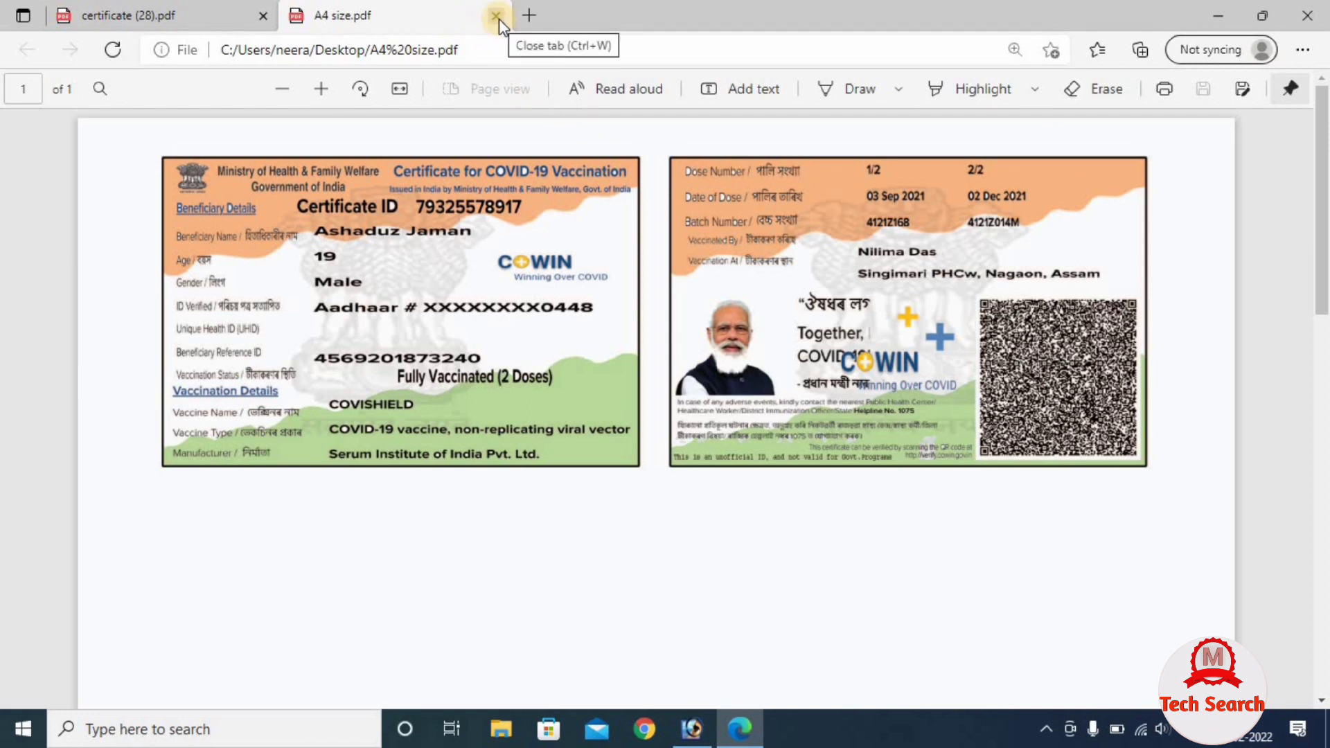
# Minimize Edge, refresh the desktop, and bring Photoshop back to the front
pyautogui.click(1219, 15)
pyautogui.rightClick(545, 215)
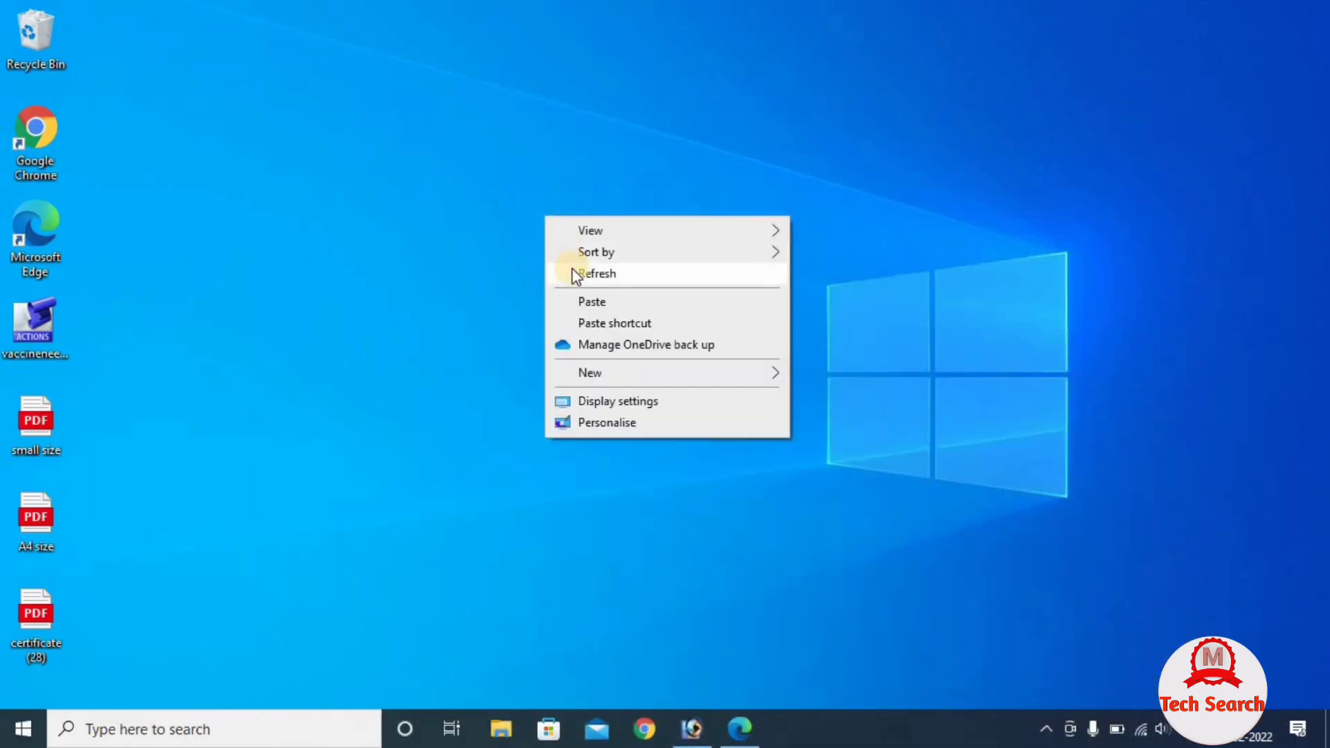
pyautogui.click(571, 268)
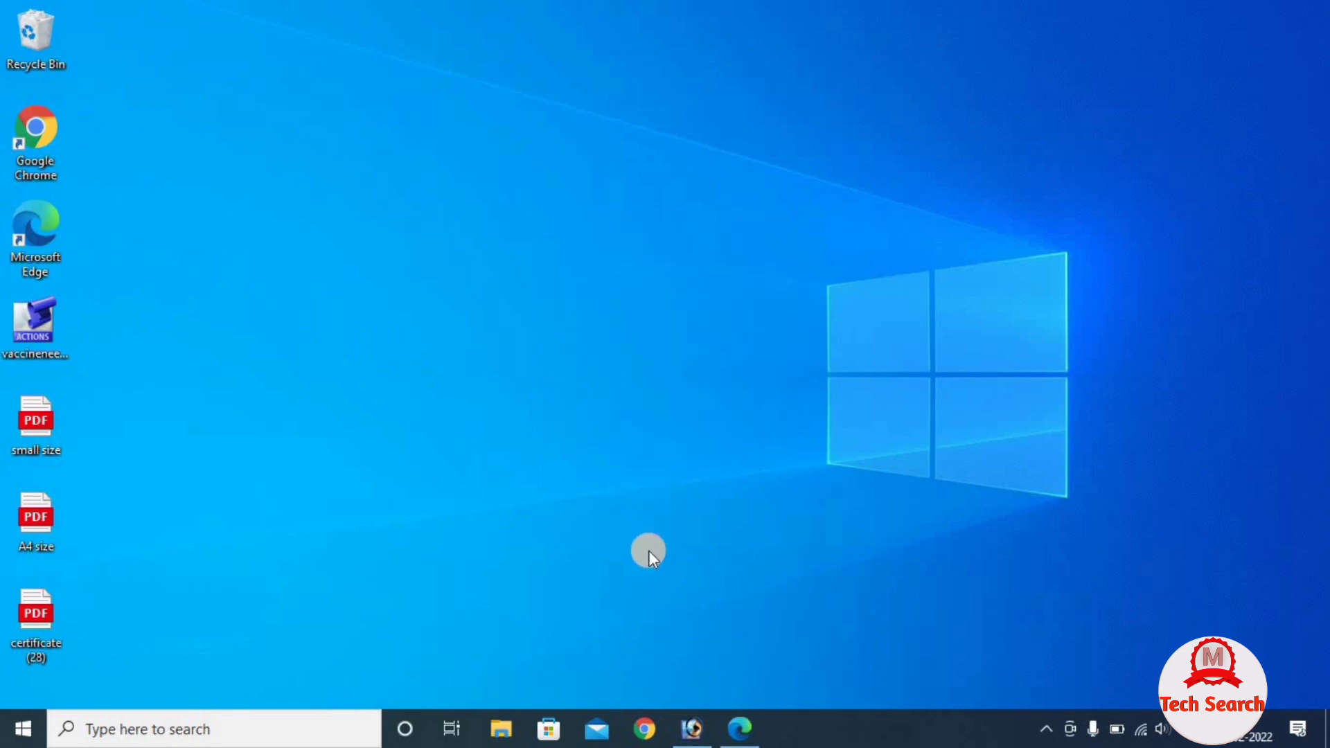
pyautogui.moveTo(692, 729)
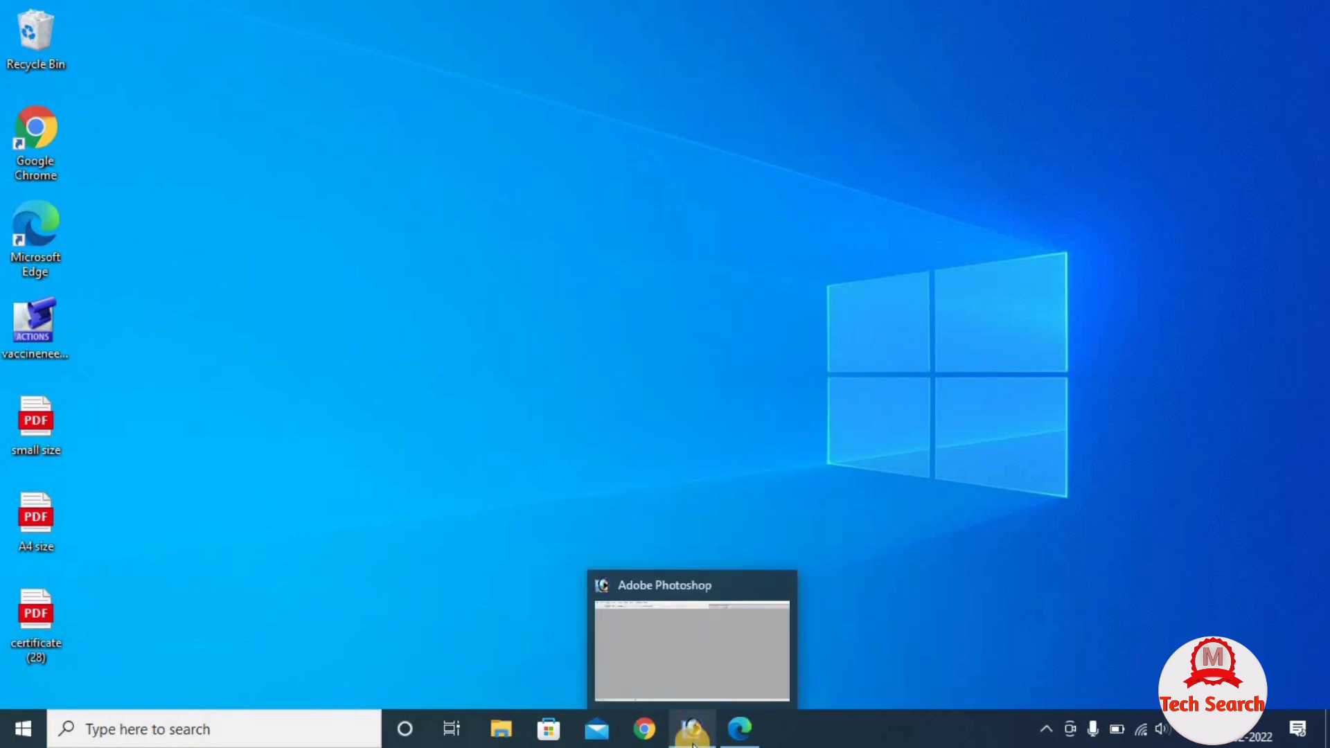
pyautogui.click(693, 744)
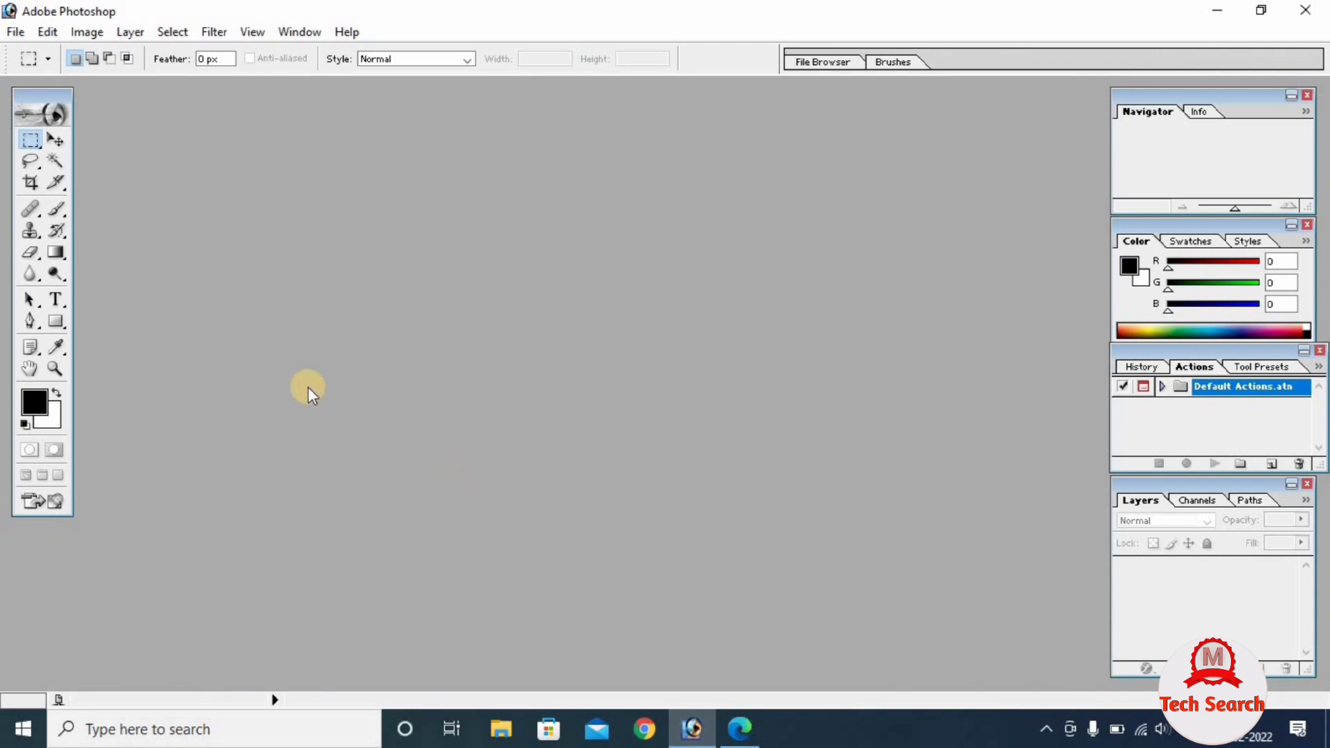
# Select certificate (28).pdf in the File > Open dialog and open it
pyautogui.click(16, 38)
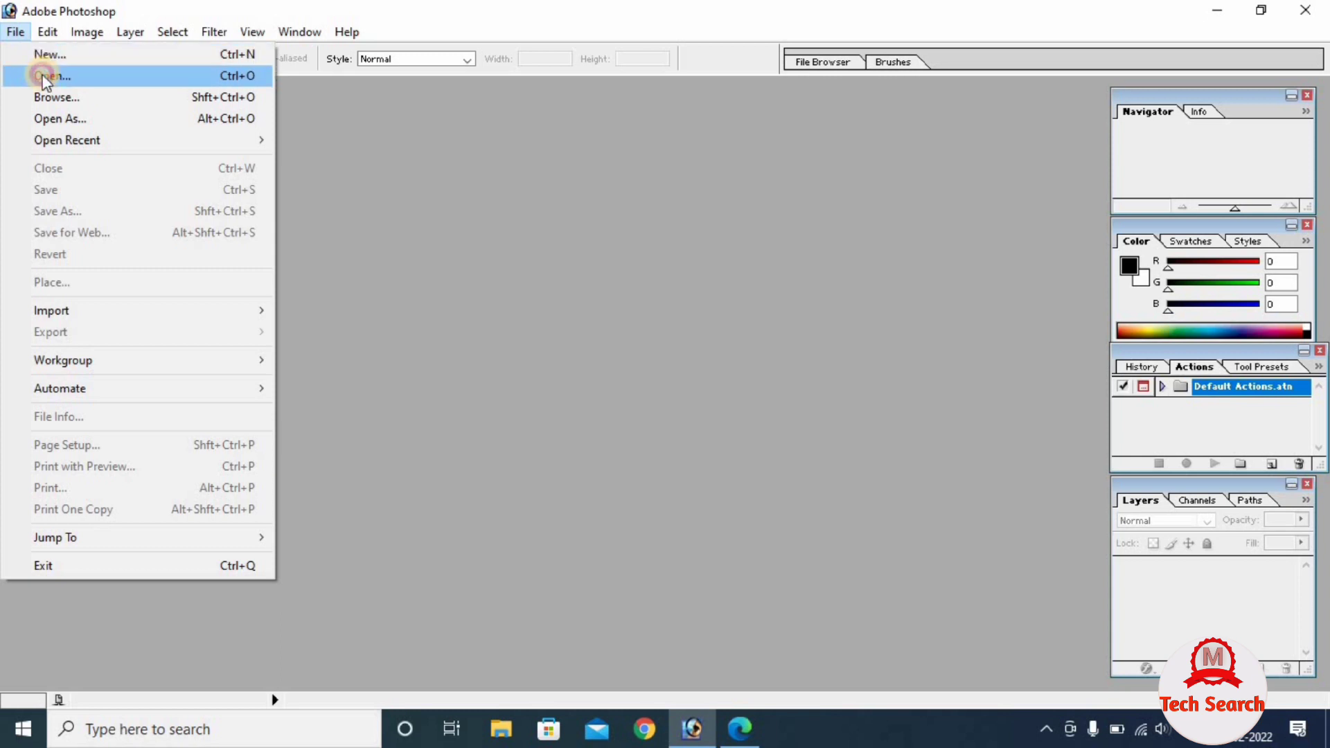
pyautogui.click(38, 74)
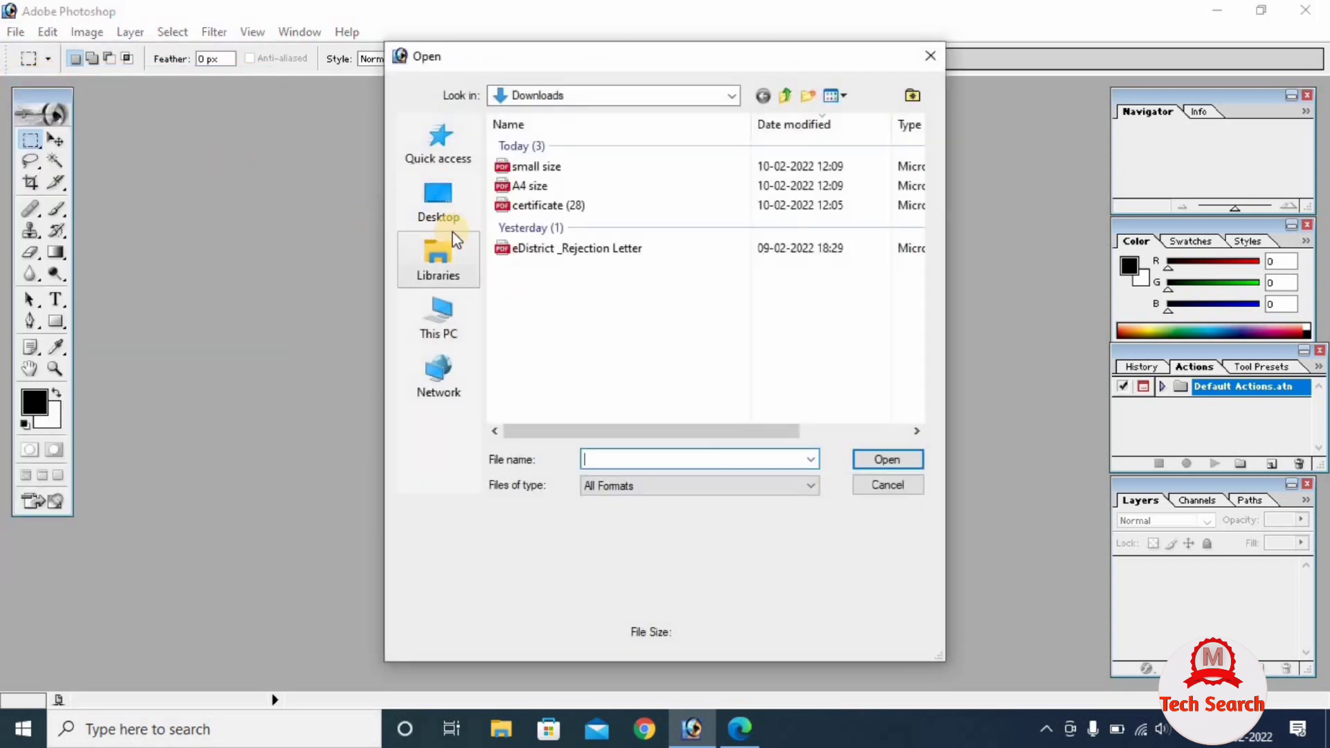
pyautogui.click(550, 208)
pyautogui.click(874, 467)
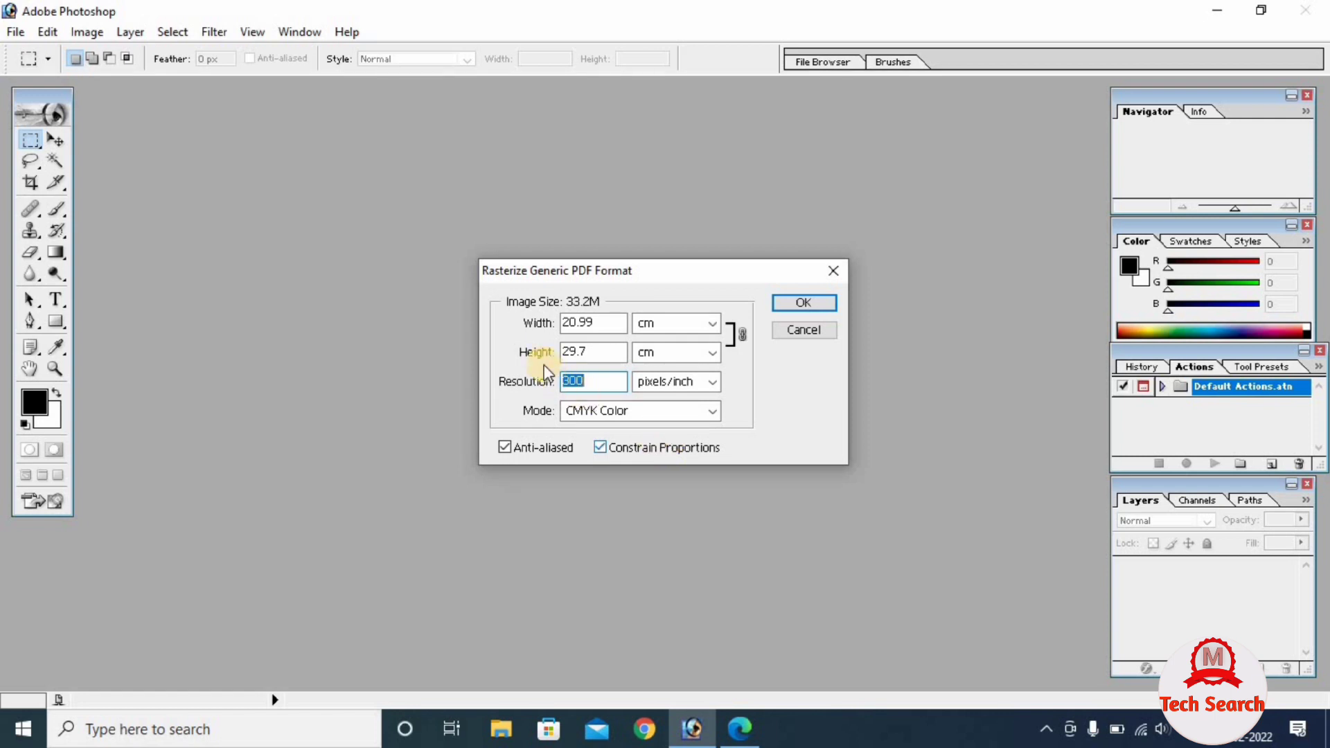
# Confirm a 300 pixels/inch resolution in the Rasterize Generic PDF settings and accept
pyautogui.click(601, 382)
pyautogui.moveTo(601, 381); pyautogui.dragTo(499, 380)
pyautogui.moveTo(623, 380); pyautogui.dragTo(499, 380)
pyautogui.click(595, 381)
pyautogui.moveTo(595, 381)
pyautogui.mouseDown()
pyautogui.moveTo(543, 379)
pyautogui.moveTo(565, 383)
pyautogui.mouseUp()
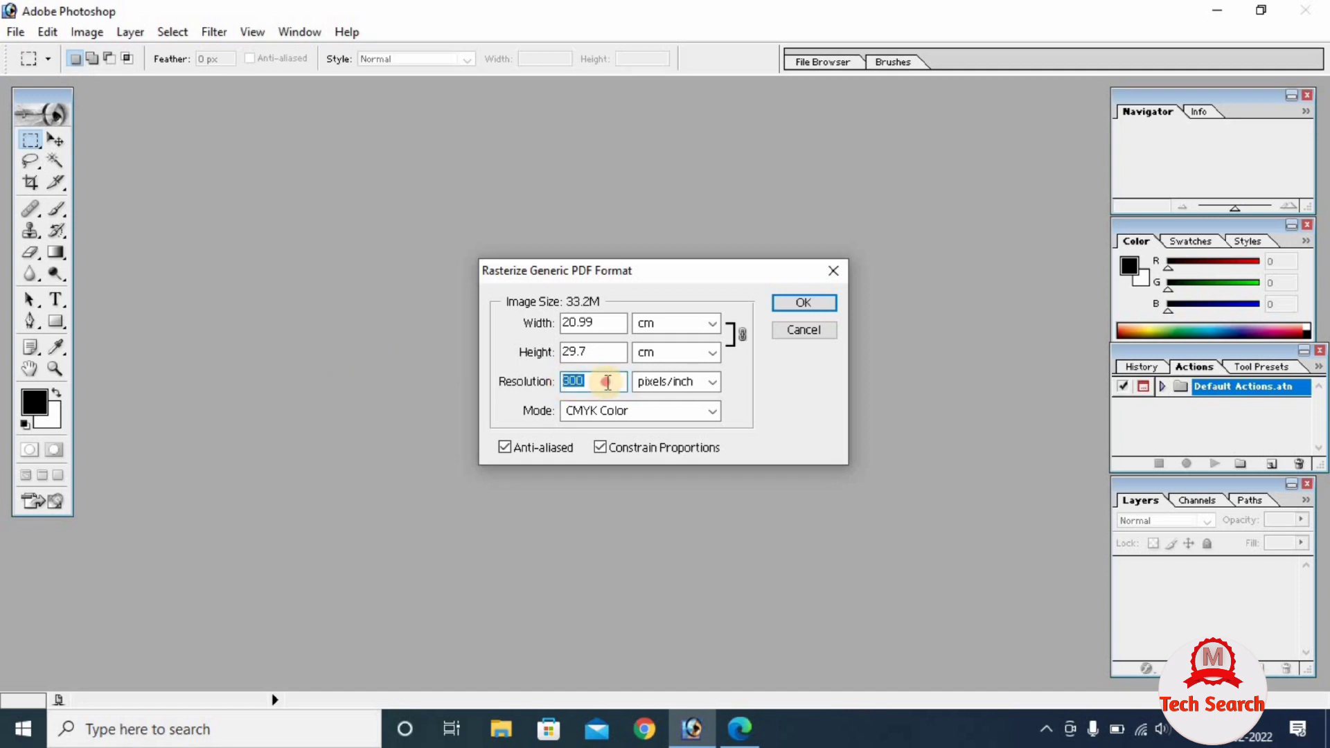
pyautogui.click(783, 303)
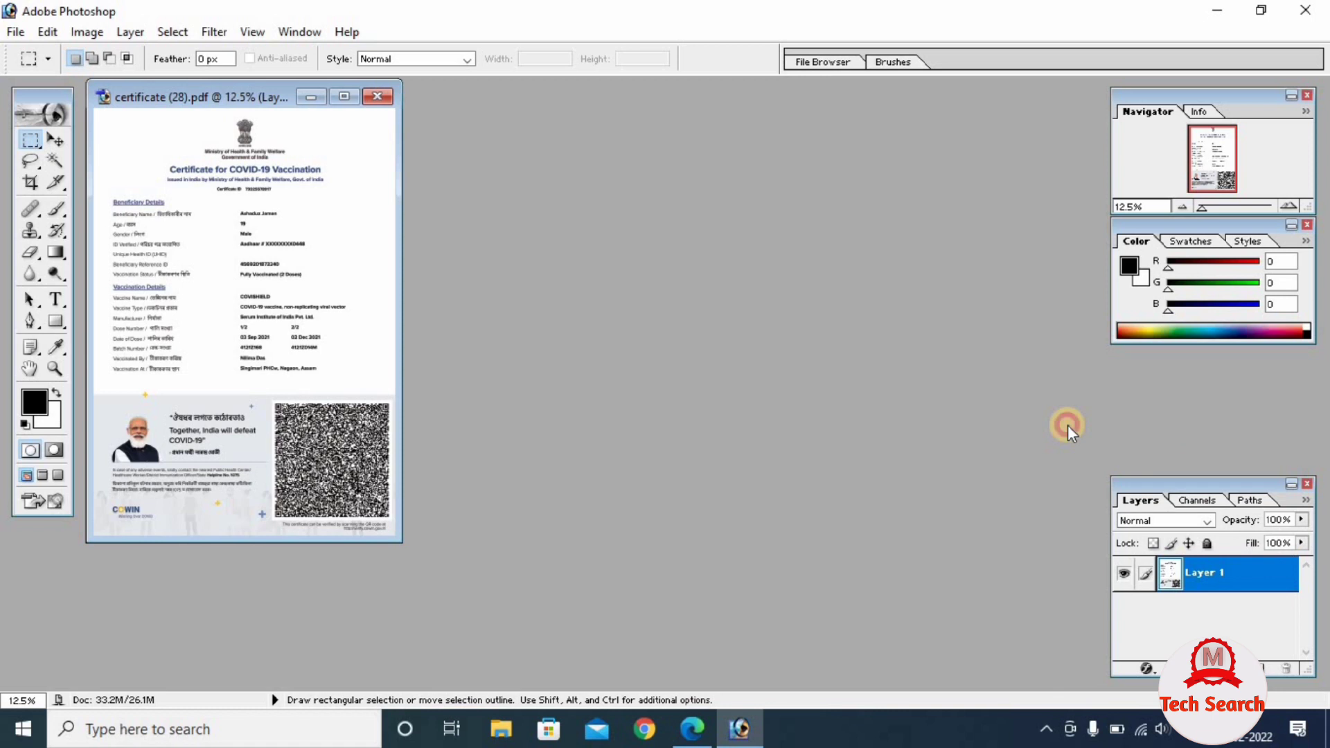
# Drag the Layers palette up so the Actions list is visible beside it
pyautogui.moveTo(1195, 484)
pyautogui.mouseDown()
pyautogui.moveTo(1196, 440)
pyautogui.moveTo(1168, 492)
pyautogui.mouseUp()
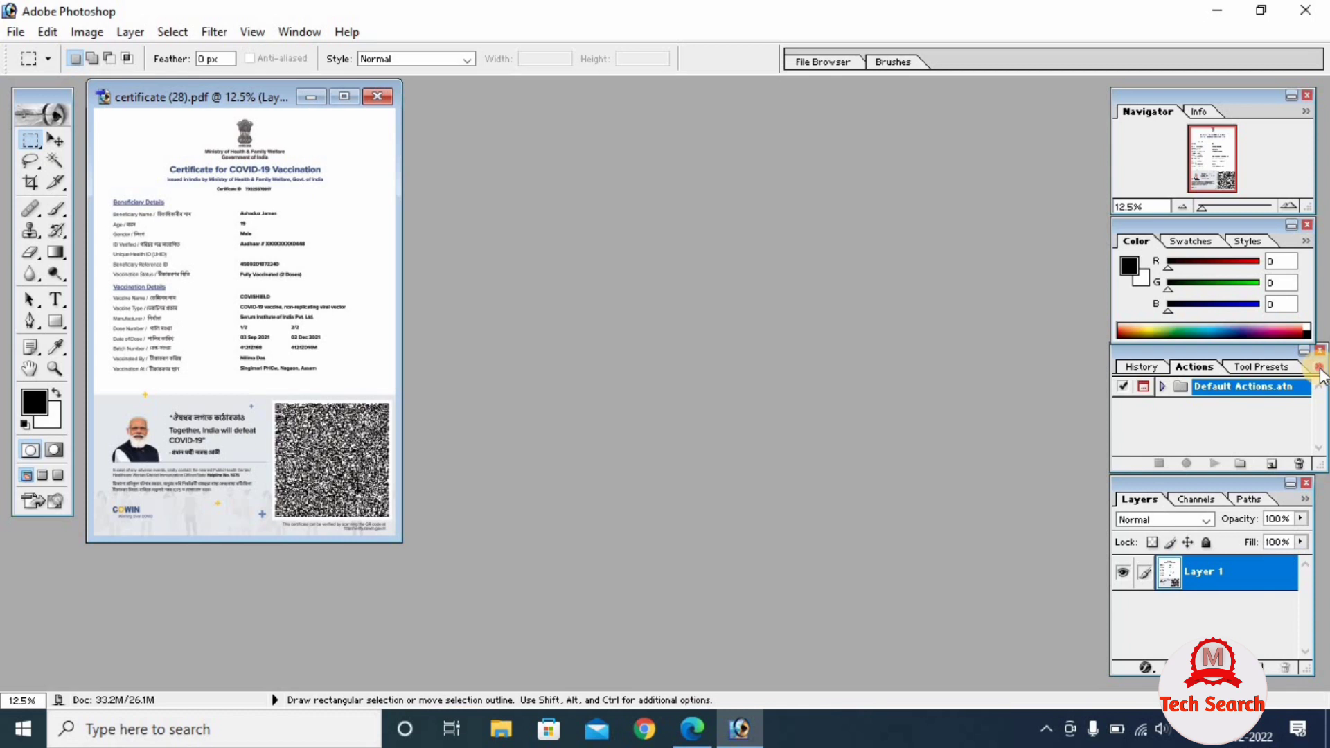
# Load the vaccineneeraj-okaction.in action set from downloads and select Print okaction.in Vaccine
pyautogui.click(1318, 369)
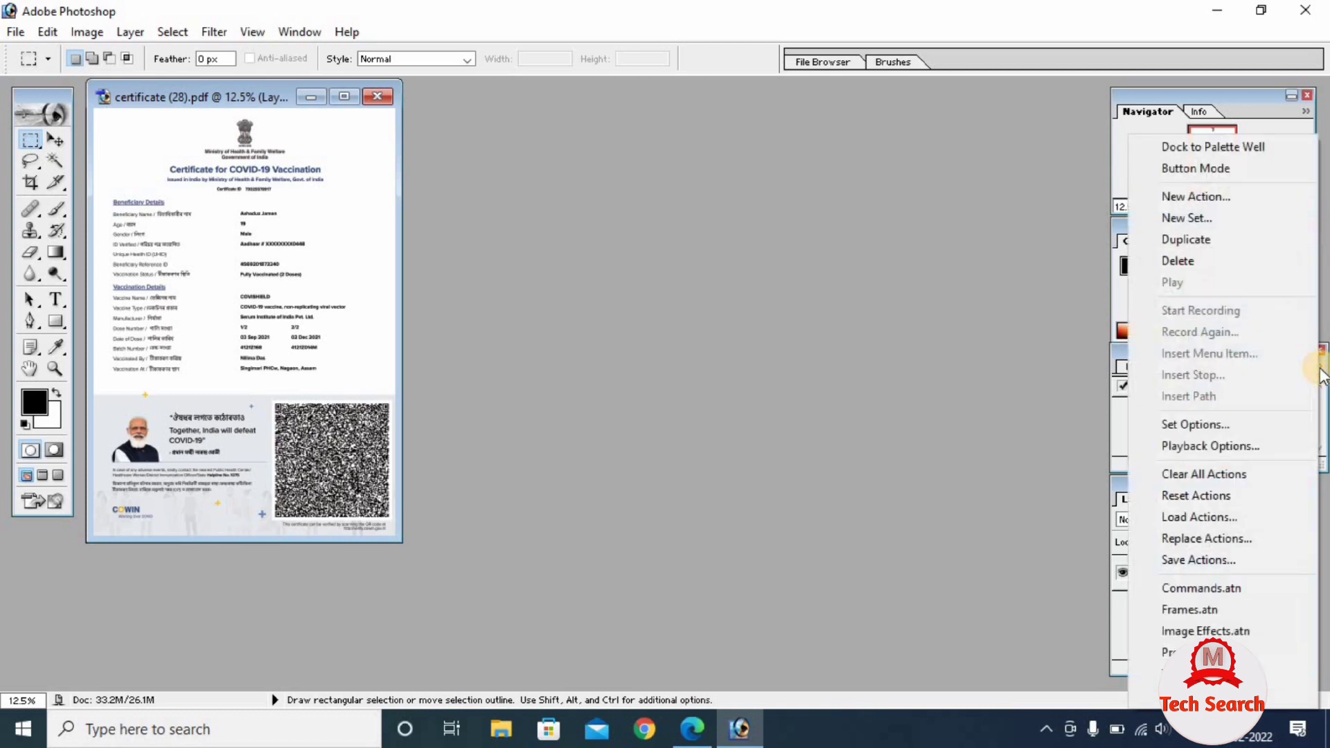
pyautogui.click(1191, 516)
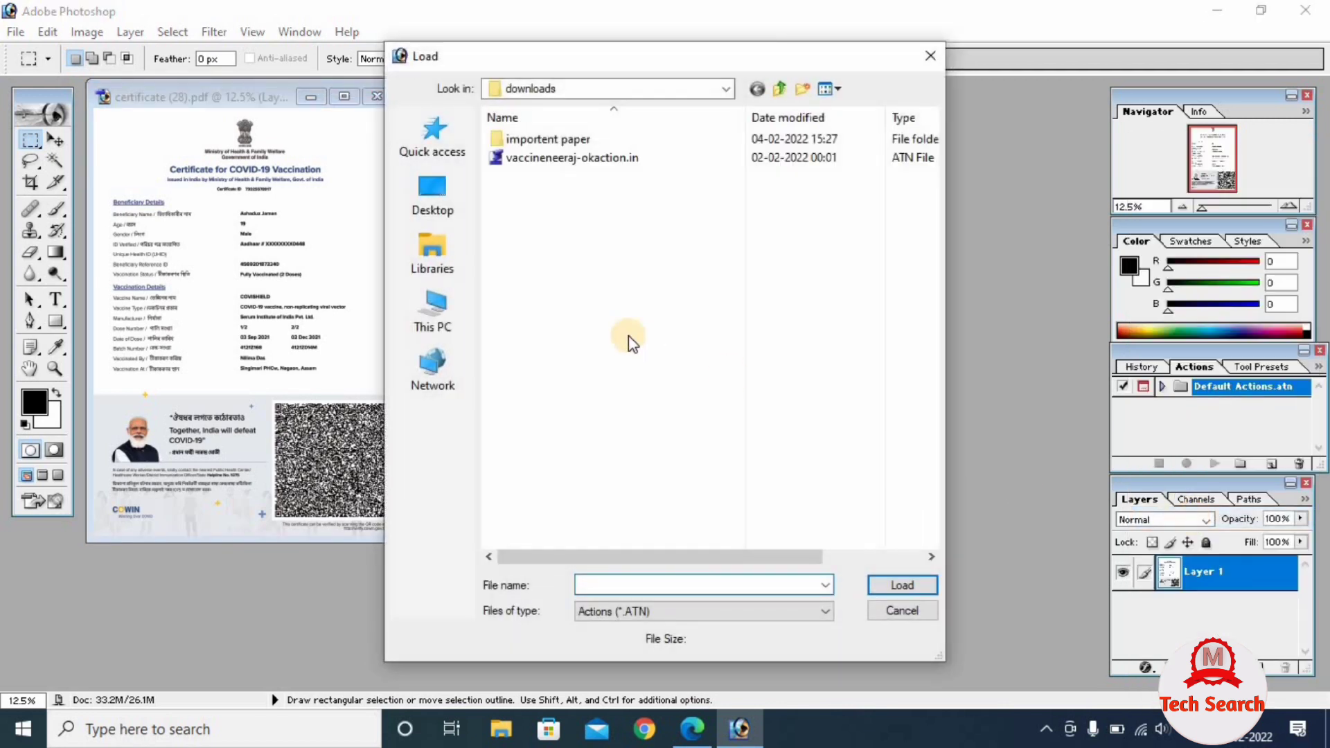
pyautogui.click(545, 159)
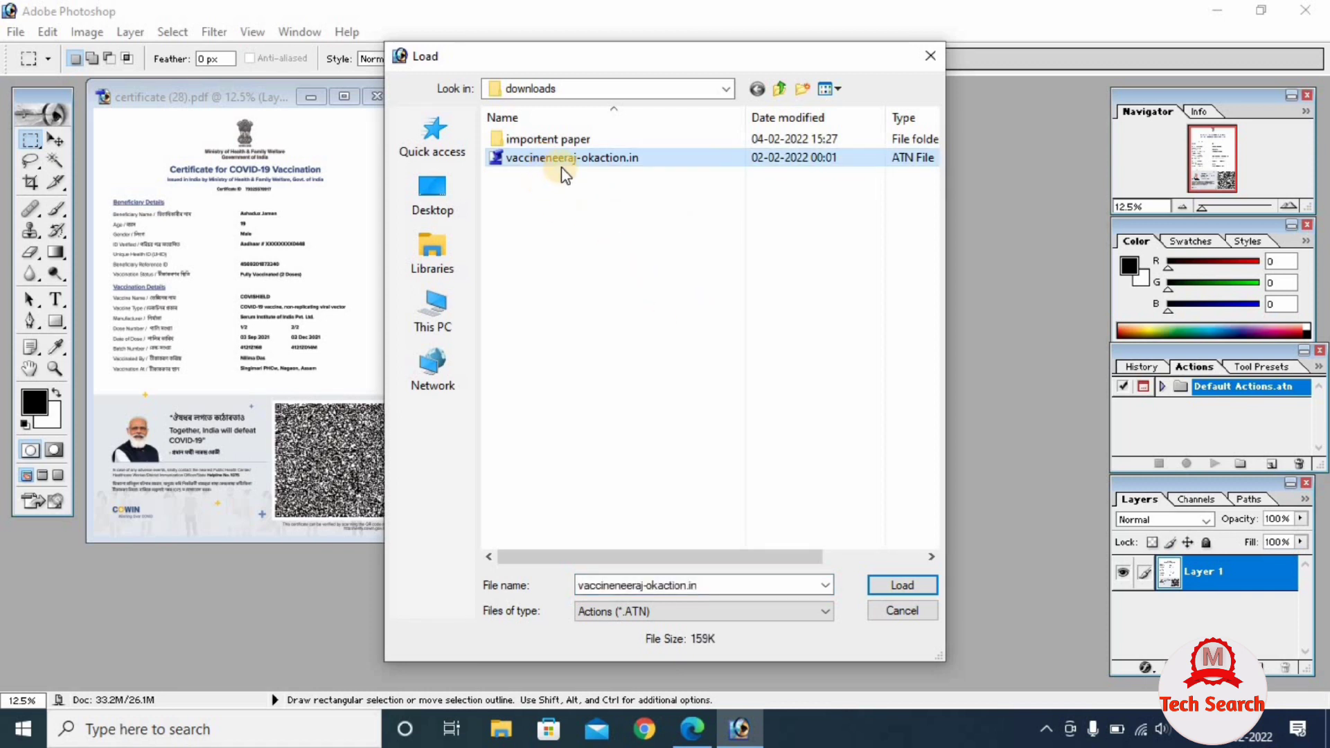
pyautogui.click(901, 586)
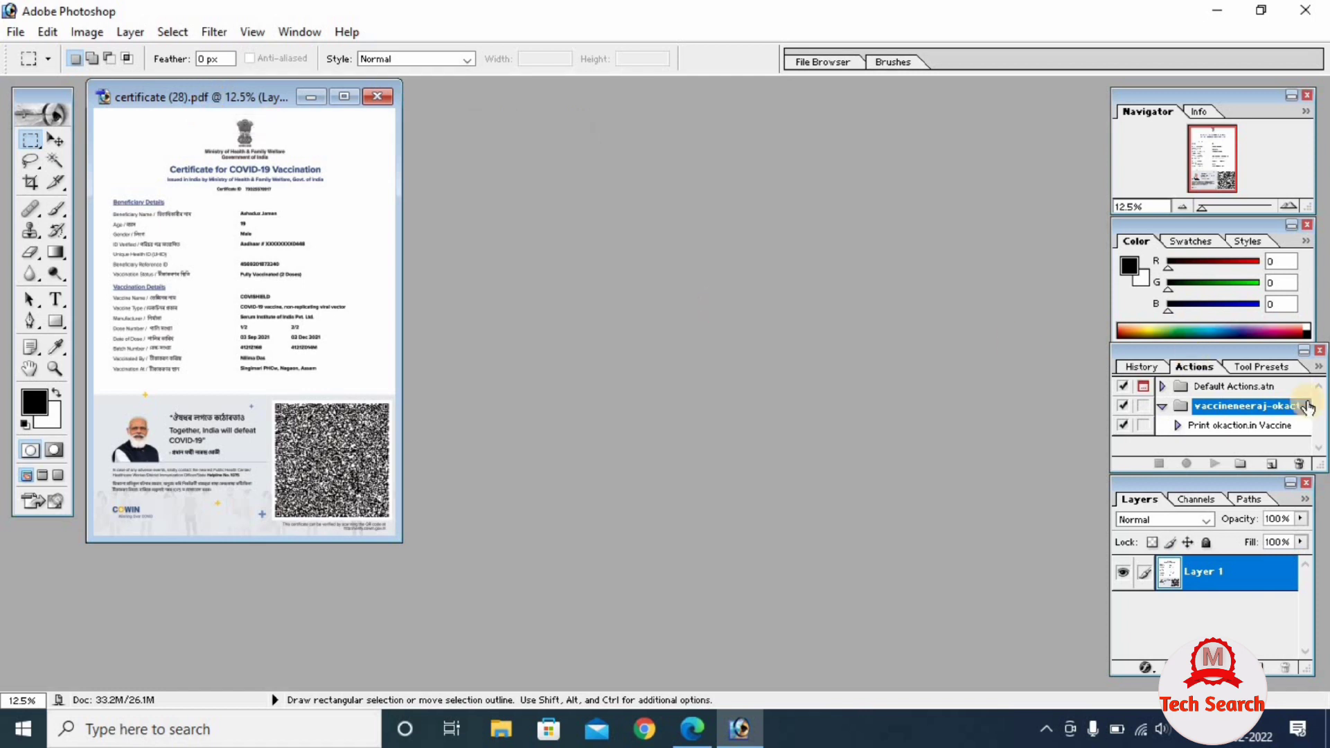
pyautogui.click(1200, 426)
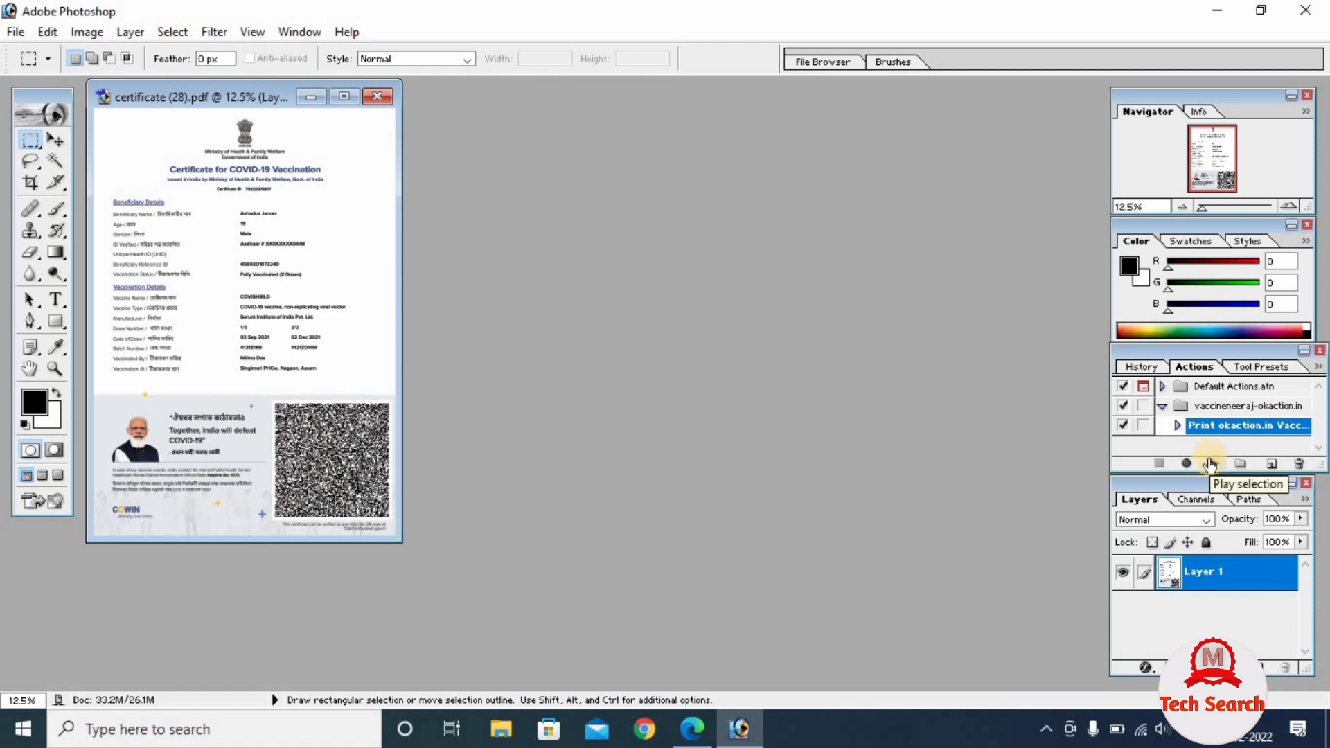
# Play the Print okaction.in Vaccine action and let it generate the card documents
pyautogui.click(1209, 463)
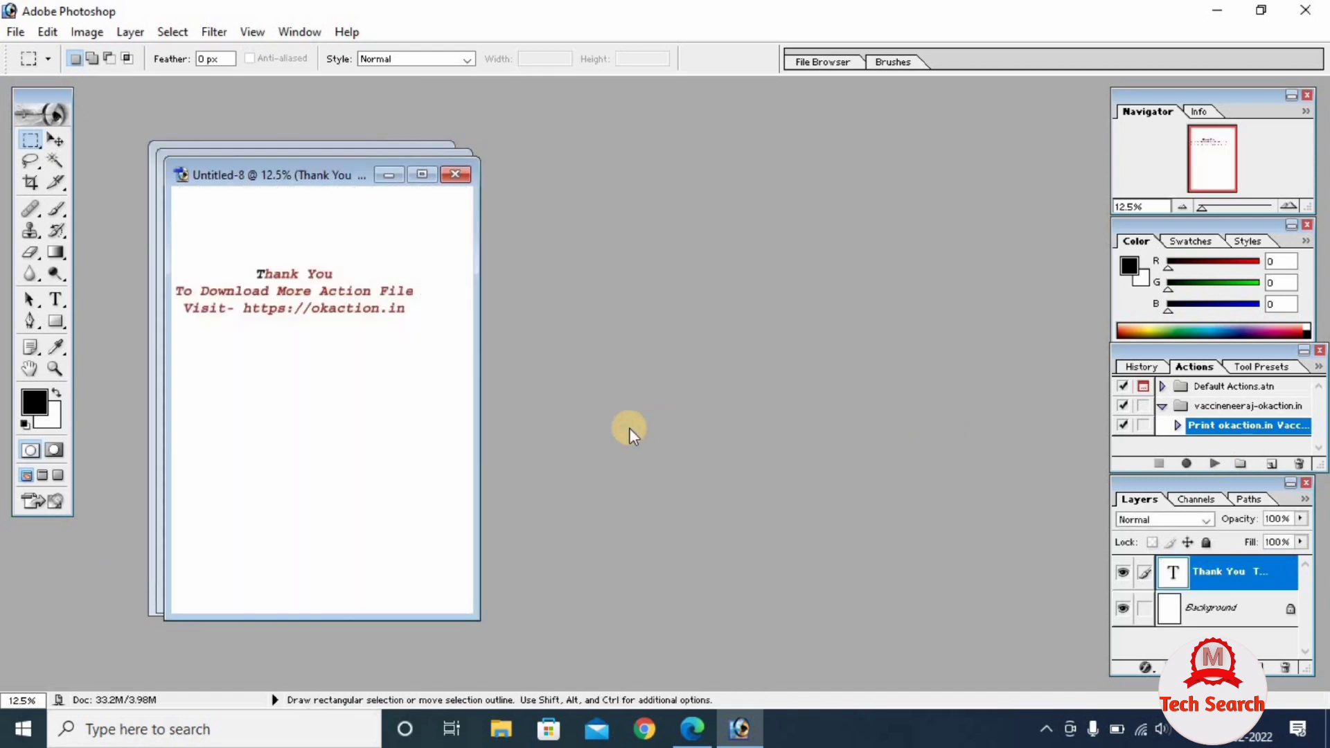
# Move Untitled-8 aside and maximize Untitled-7, zoomed to fit both certificate cards
pyautogui.moveTo(321, 184); pyautogui.dragTo(348, 214)
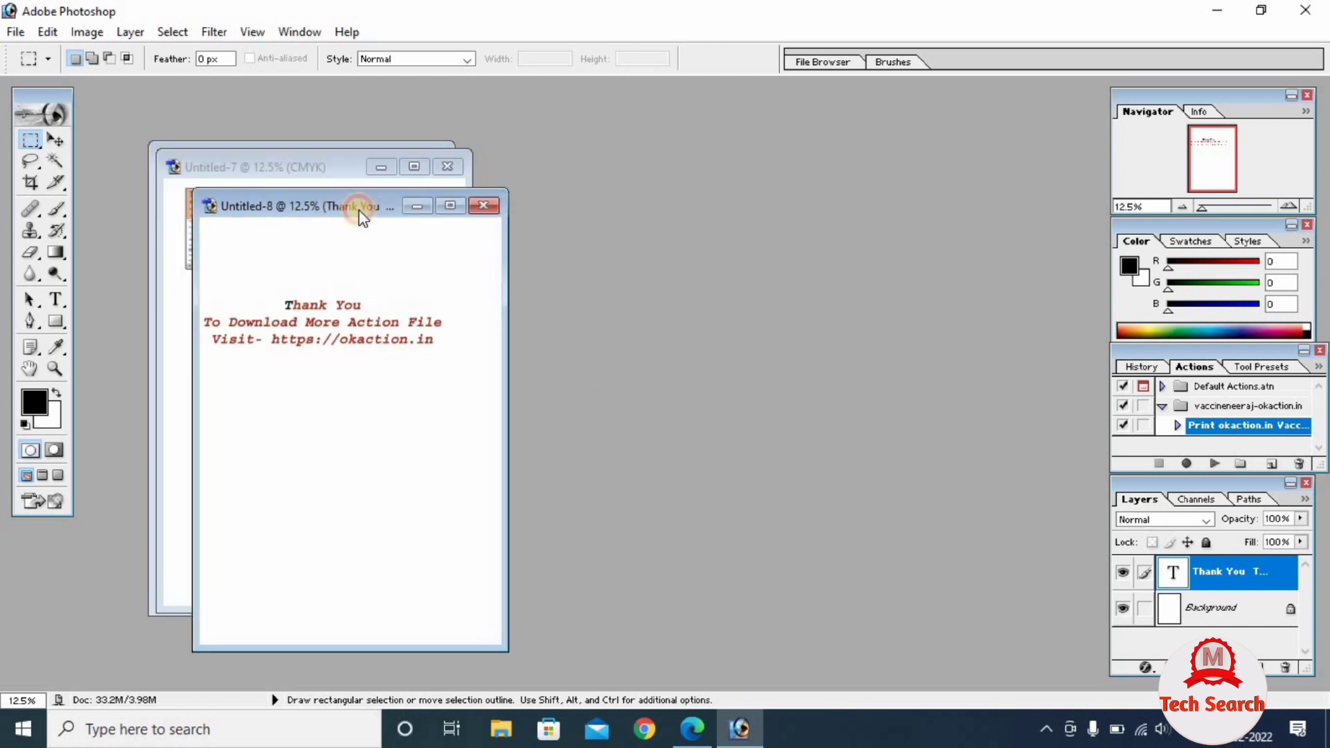
pyautogui.click(301, 172)
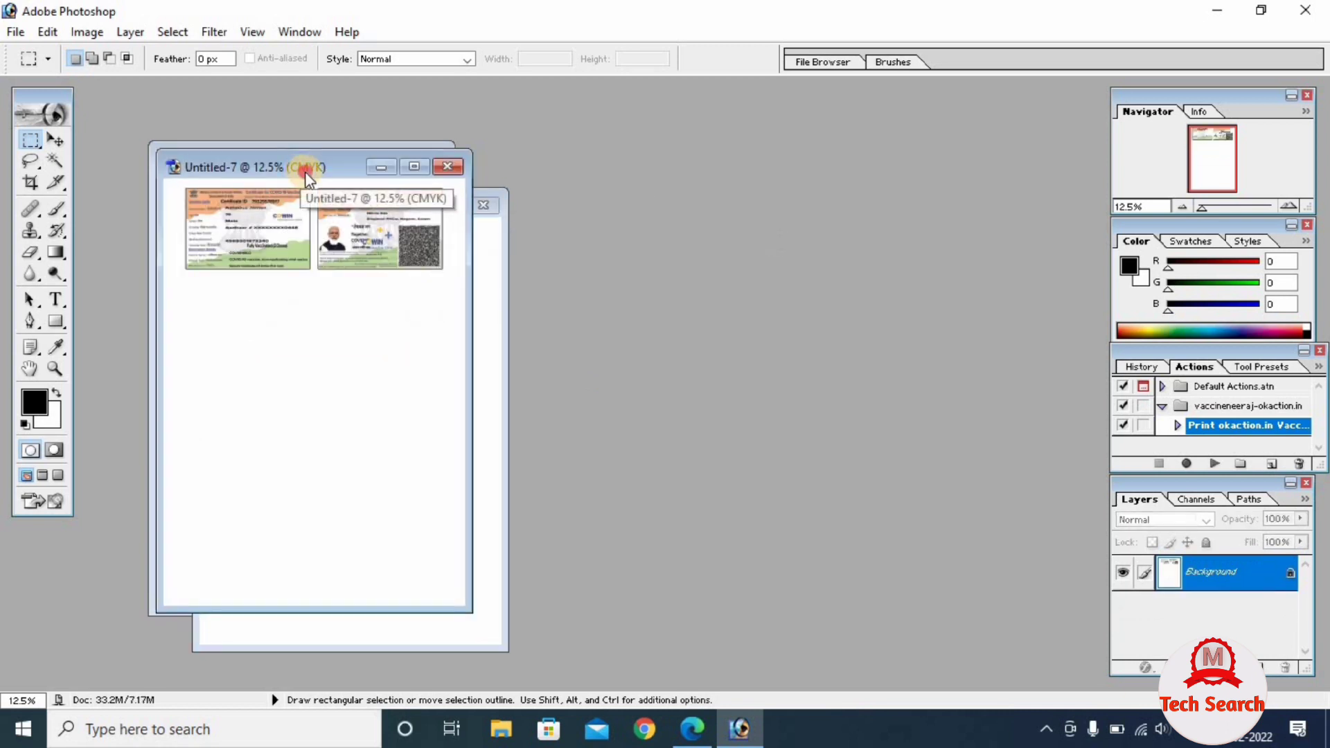
pyautogui.moveTo(301, 172); pyautogui.dragTo(454, 173)
pyautogui.click(567, 167)
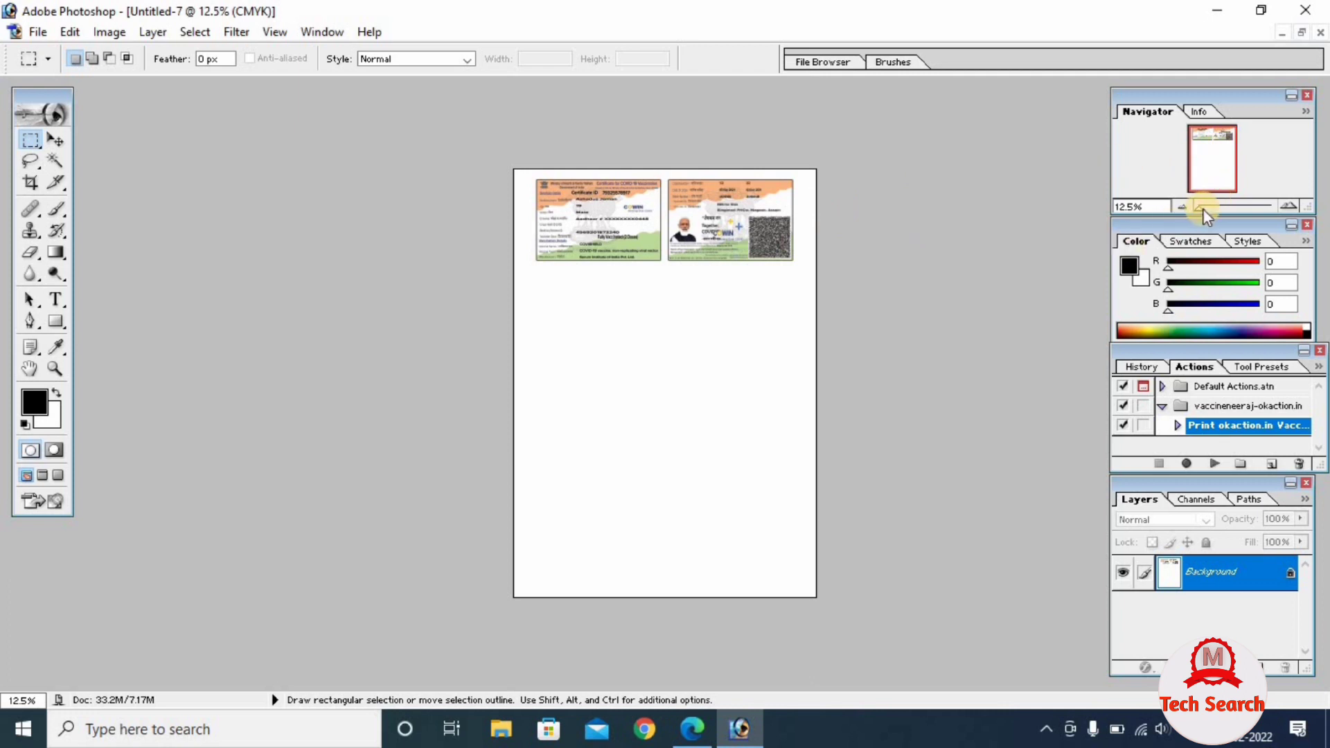
pyautogui.moveTo(1202, 209); pyautogui.dragTo(1212, 211)
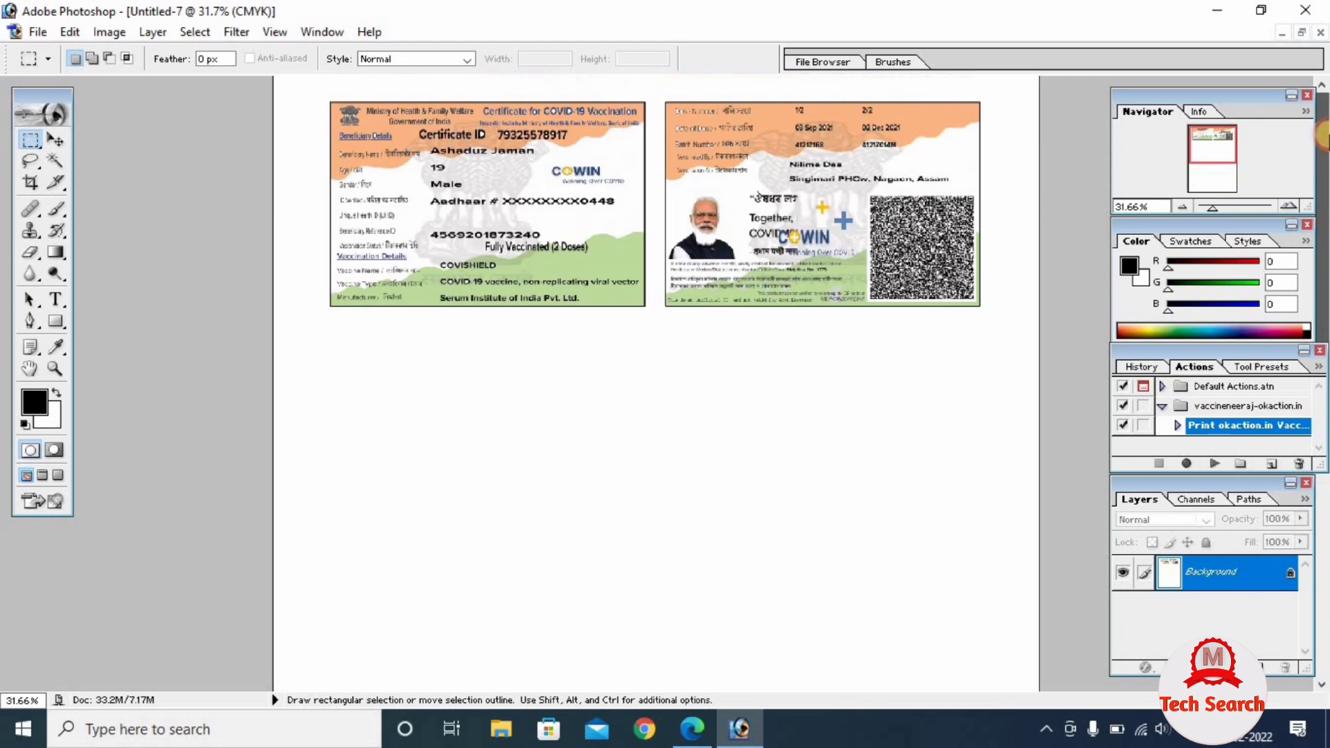
pyautogui.click(1209, 211)
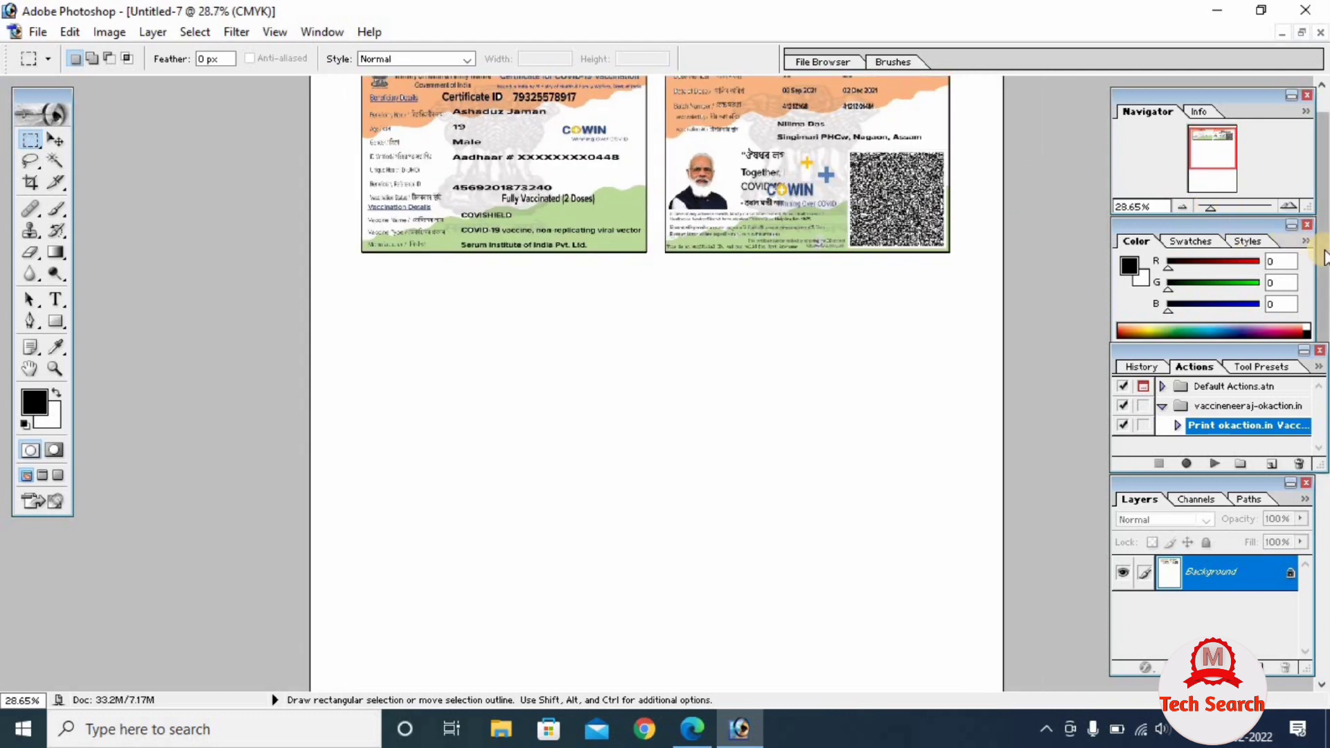
pyautogui.scroll(1, 1322, 256)
pyautogui.click(30, 31)
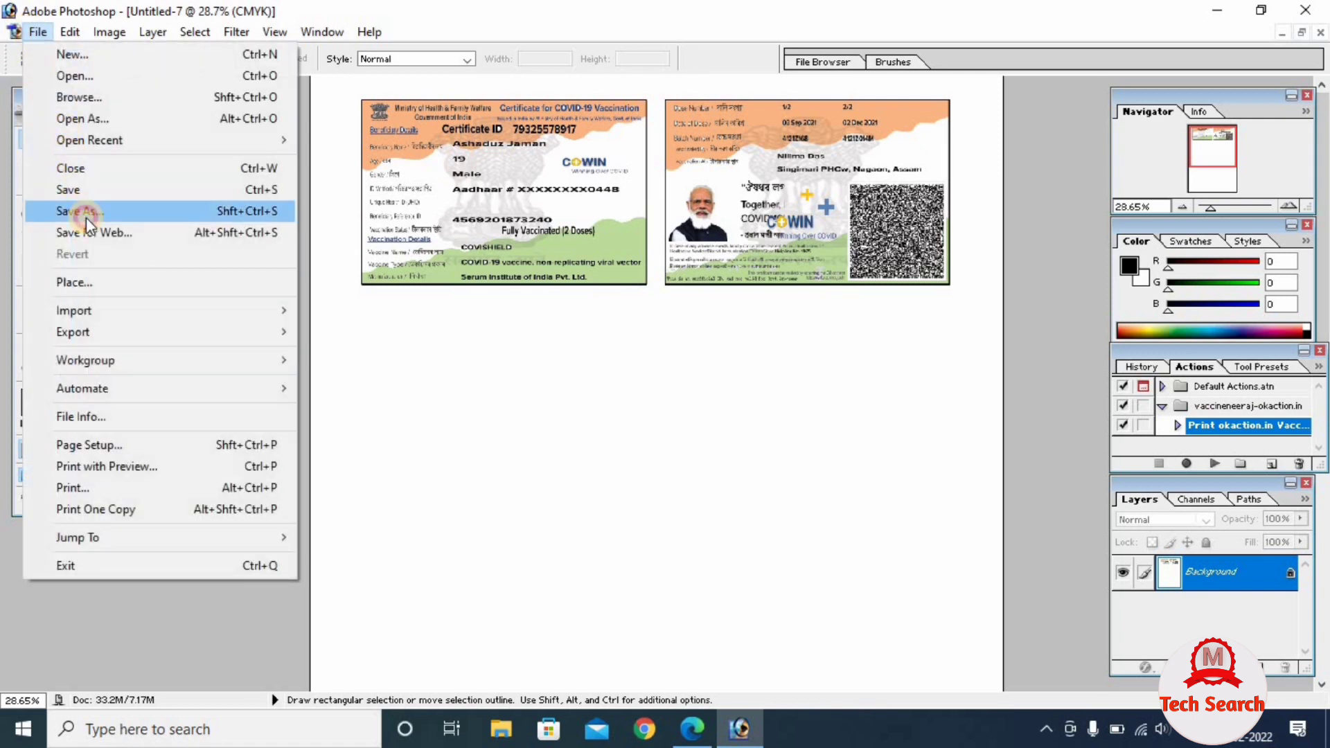
# Save the card page as Photoshop PDF 'vaccine certificat.pdf' in downloads with default PDF options
pyautogui.click(86, 212)
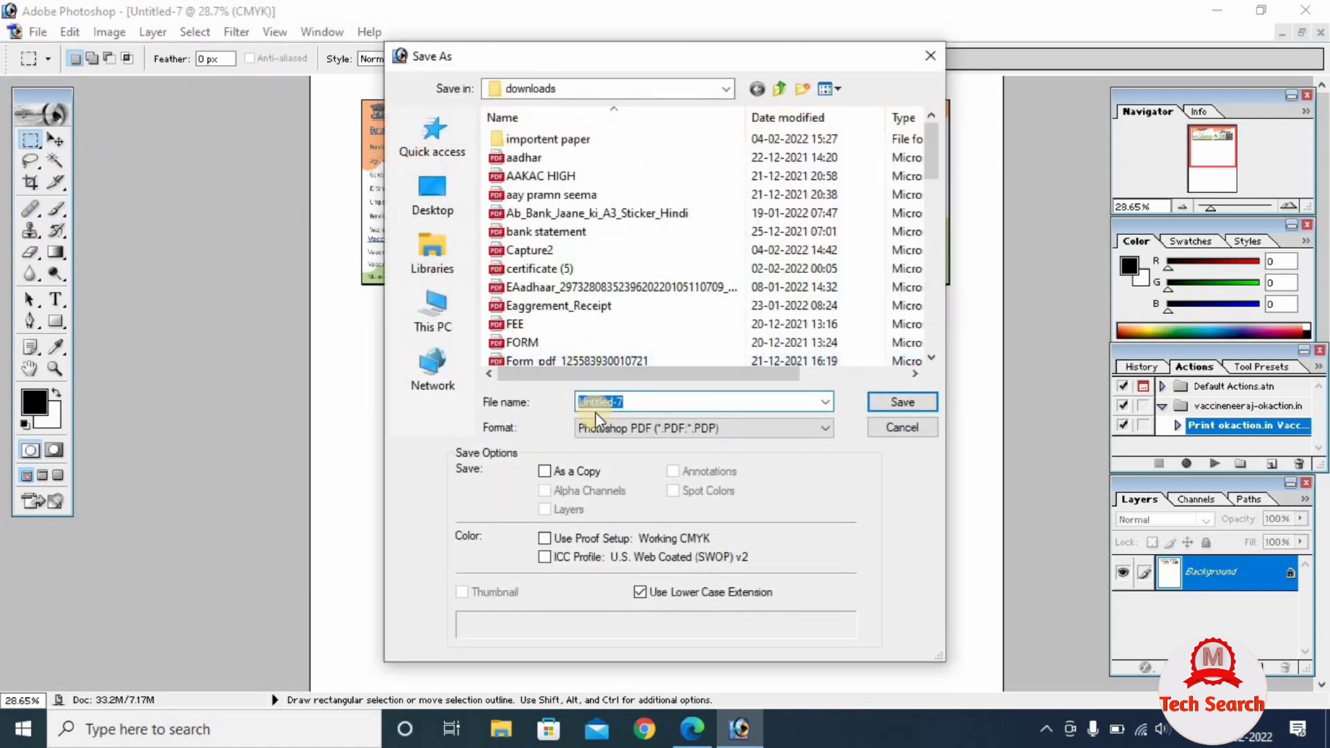
pyautogui.write('vaccine certificat')
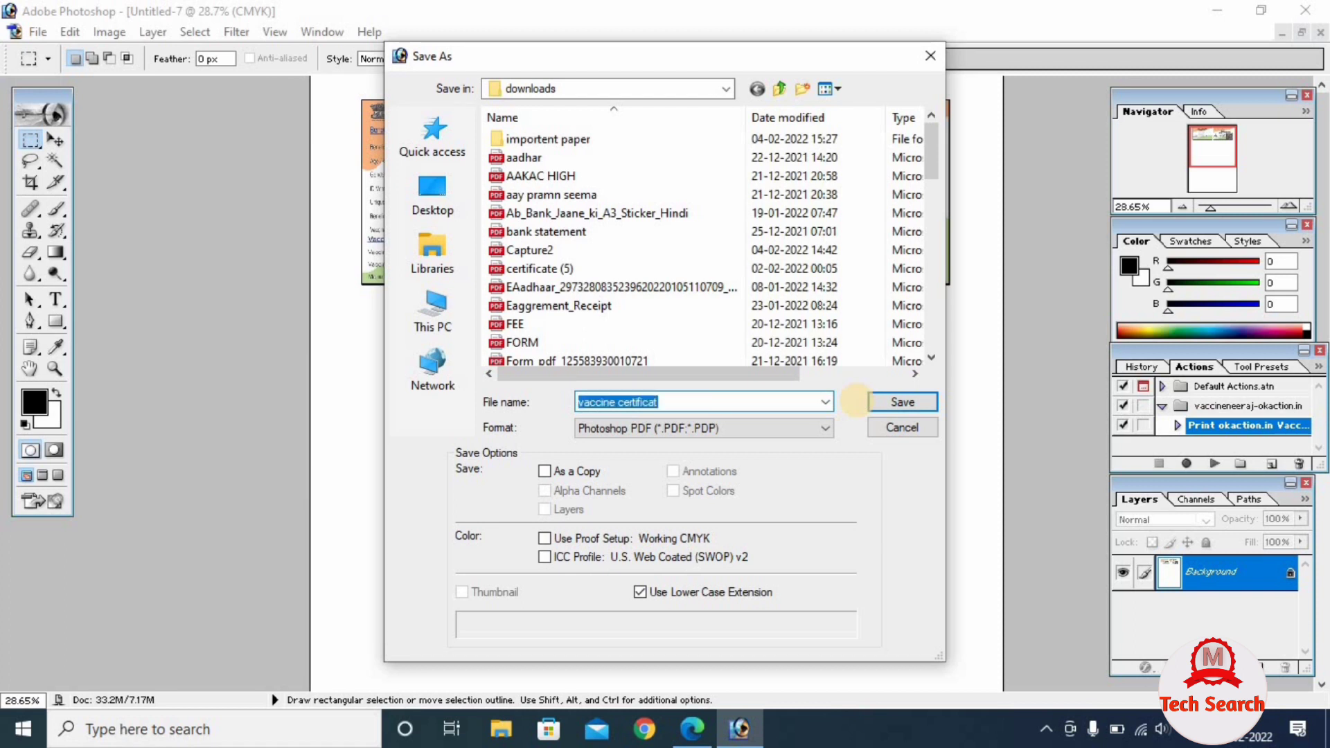
pyautogui.click(877, 402)
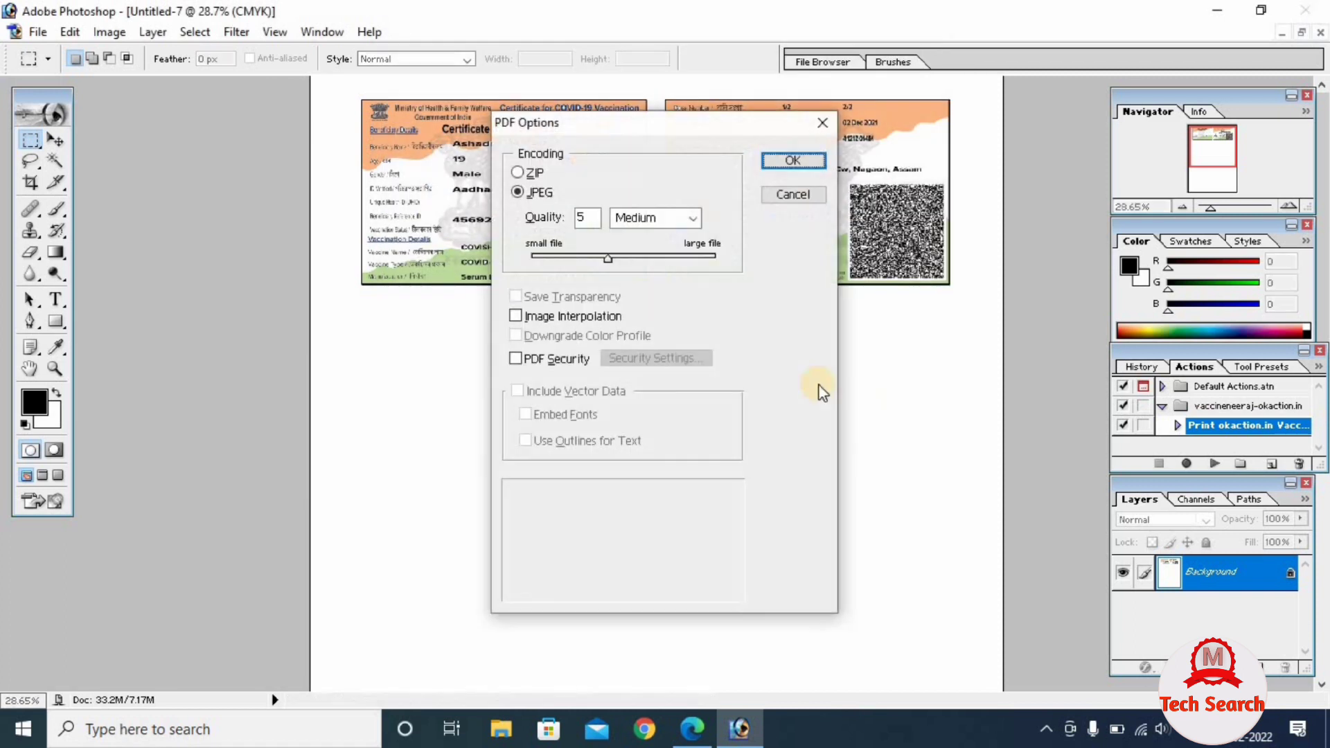
pyautogui.click(779, 165)
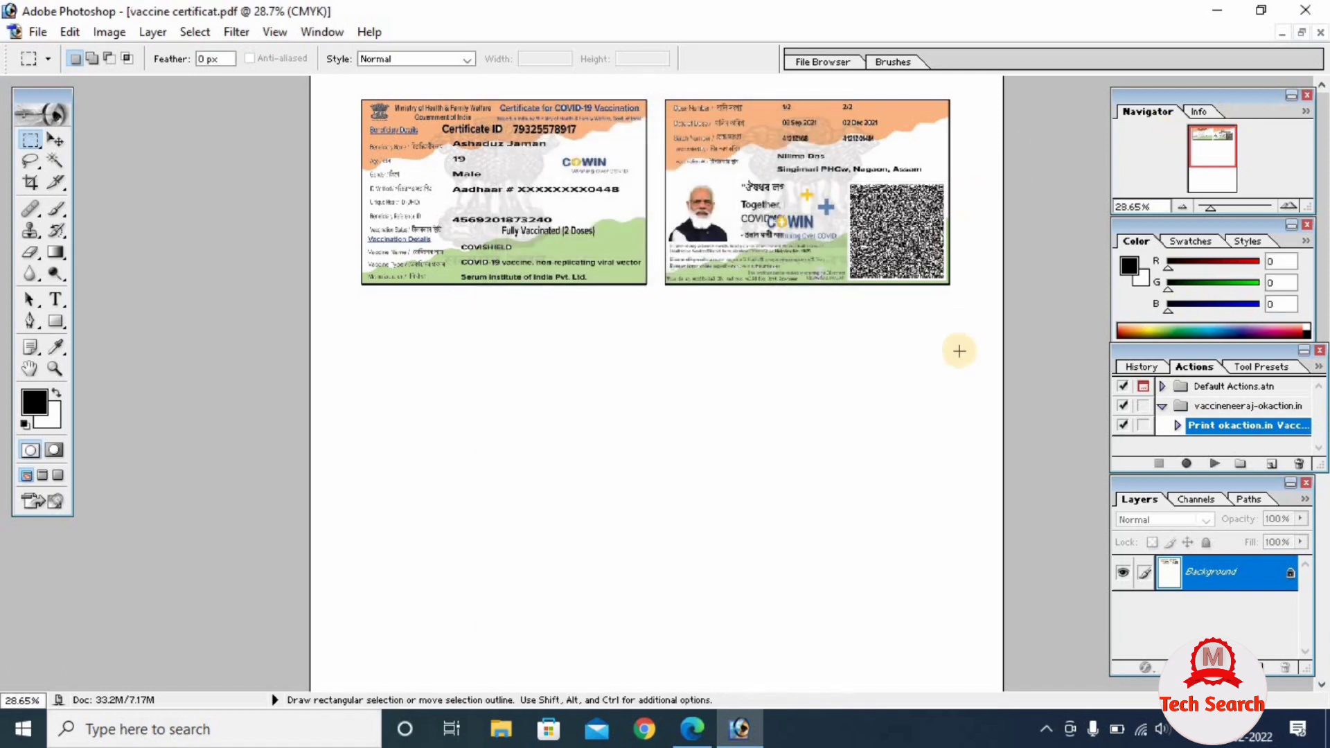
# Close the saved PDF, discard Untitled-8, zoom Untitled-6 to about 30%, then stop recording
pyautogui.click(1320, 33)
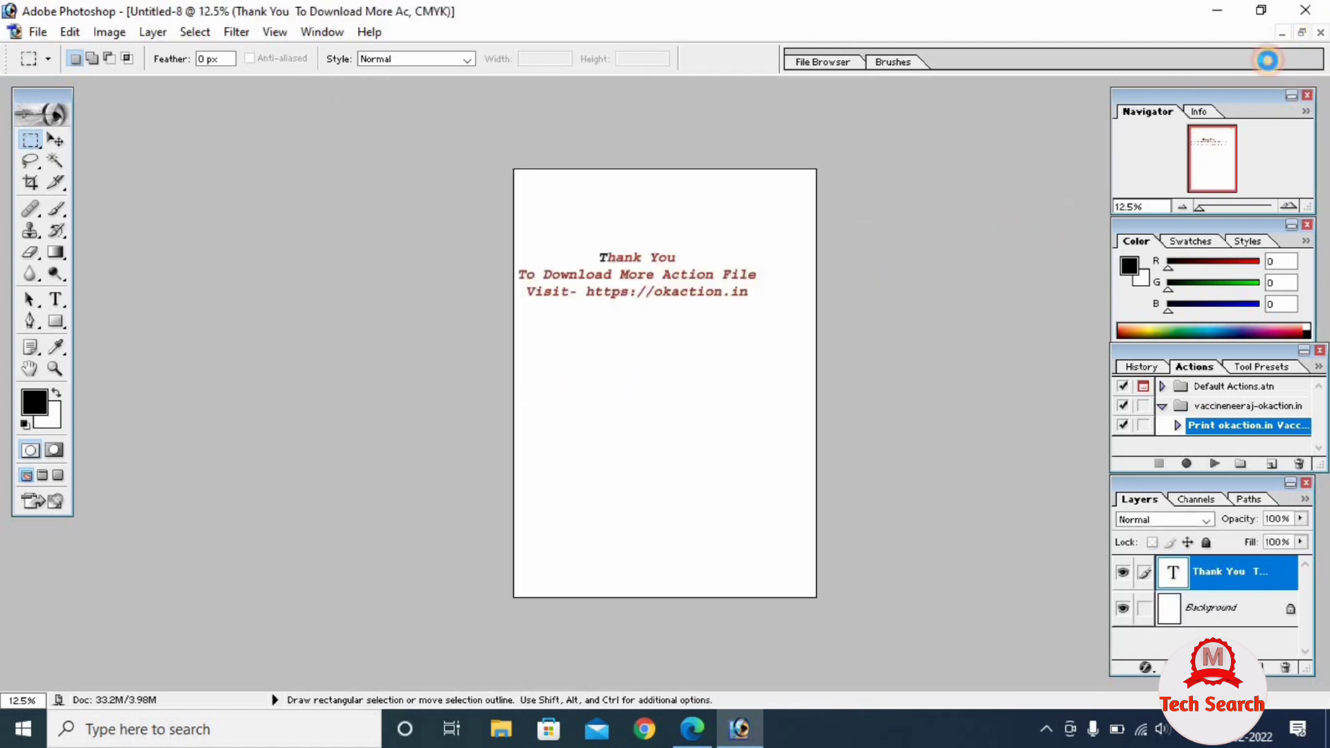
pyautogui.click(1321, 33)
pyautogui.click(698, 287)
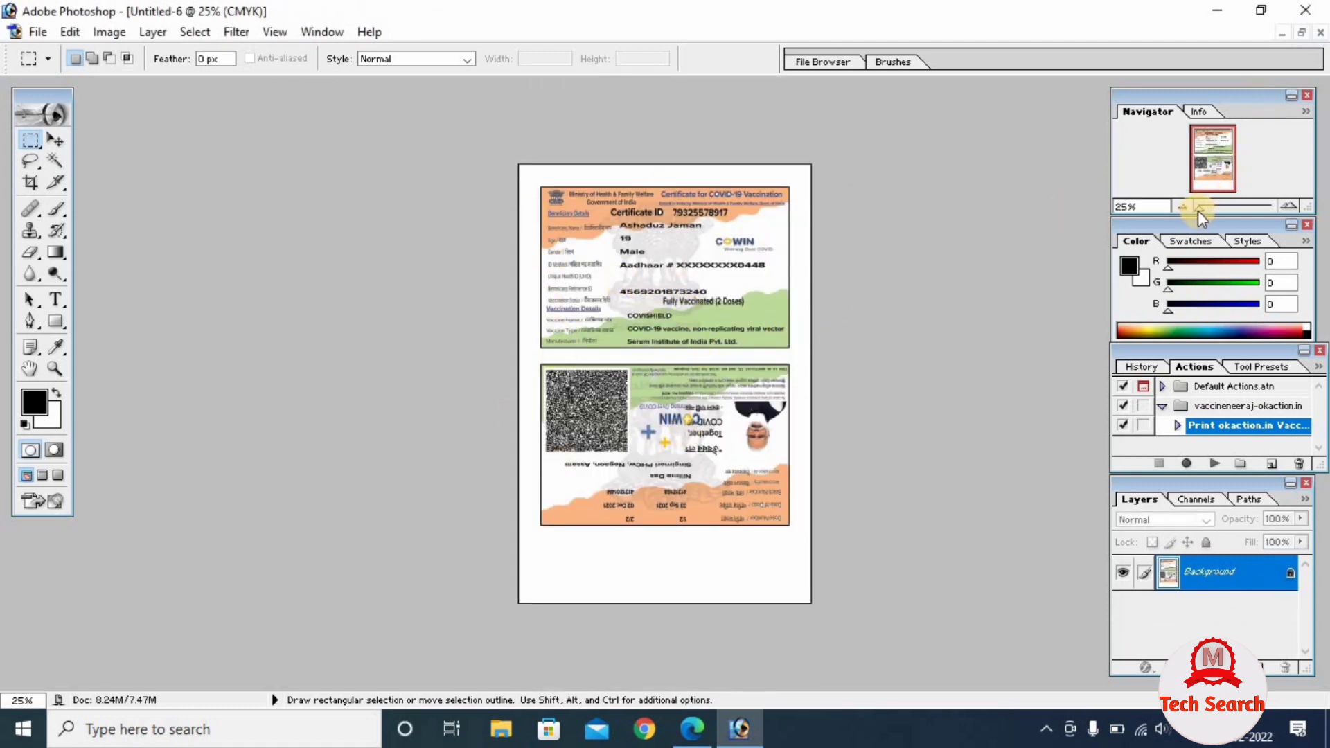
pyautogui.moveTo(1198, 211); pyautogui.dragTo(1187, 209)
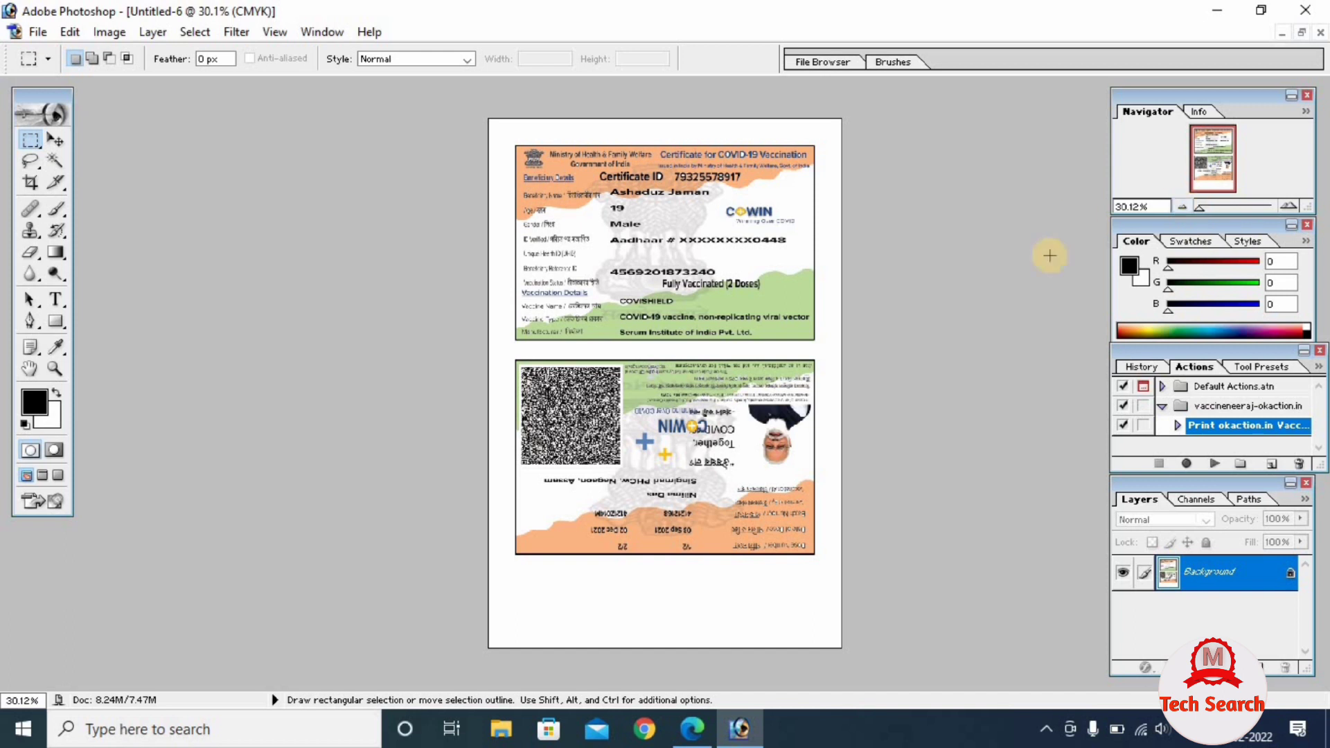
pyautogui.click(1048, 734)
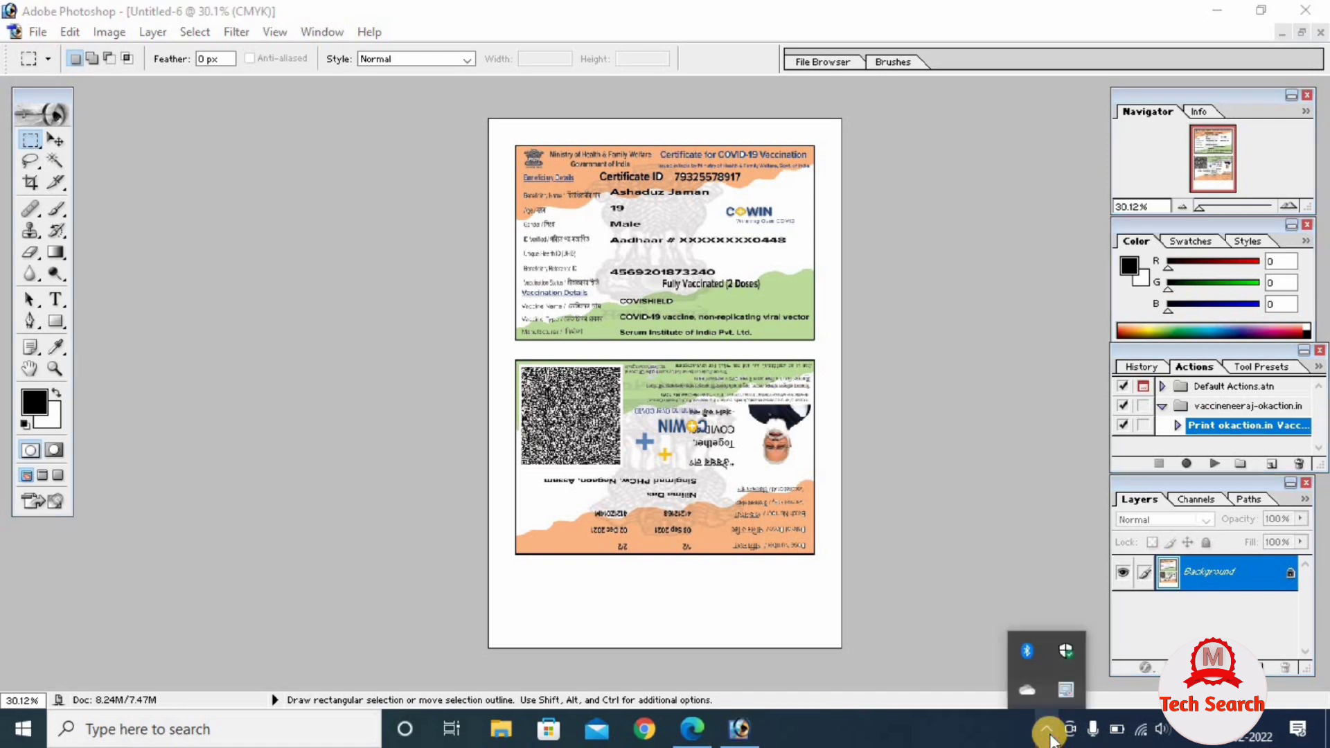
pyautogui.rightClick(1069, 691)
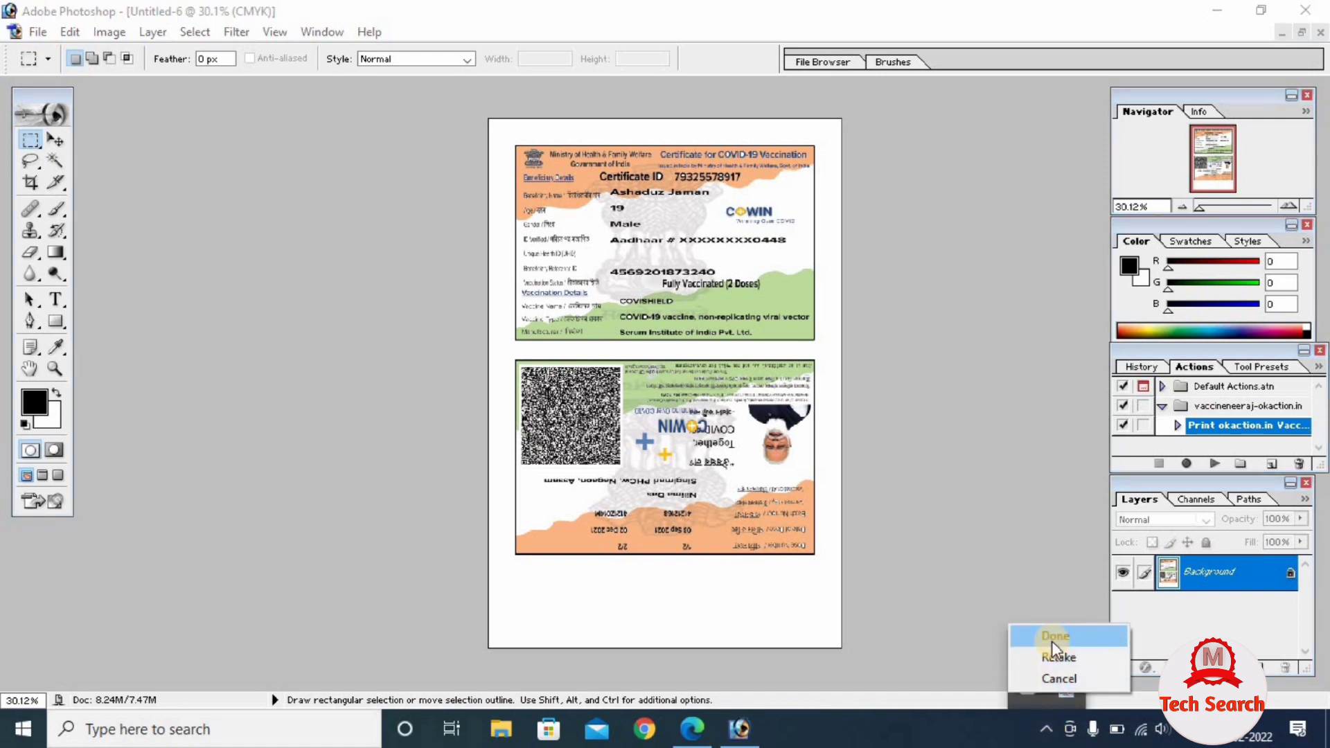